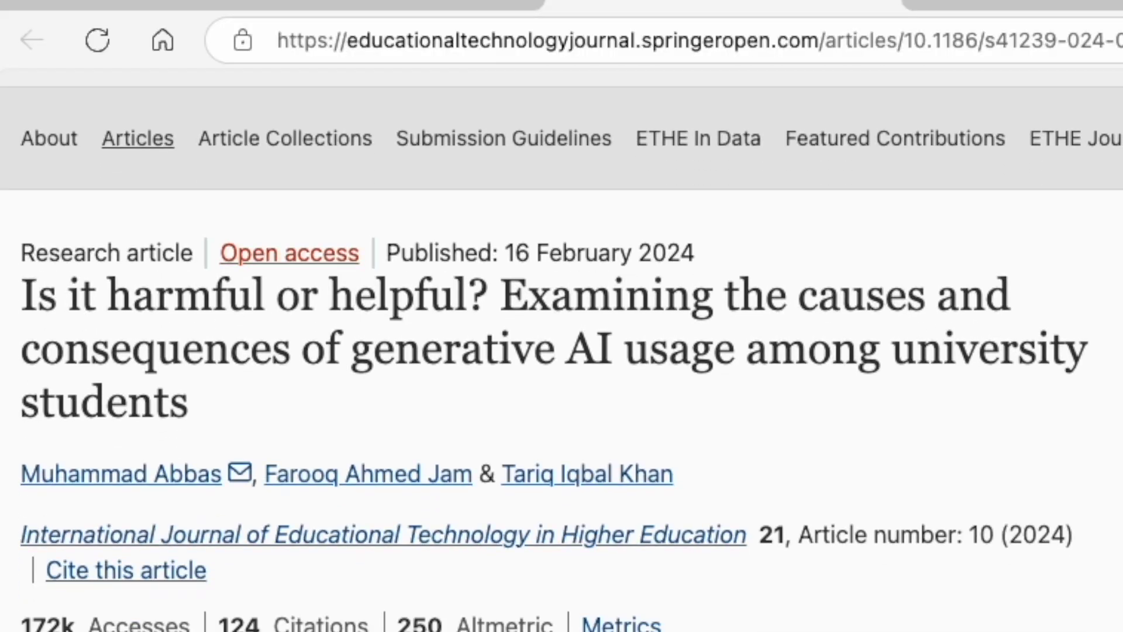
Scroll through Copilot's research answer and expand its list of cited Sources
scroll(561, 351, "down", 3)
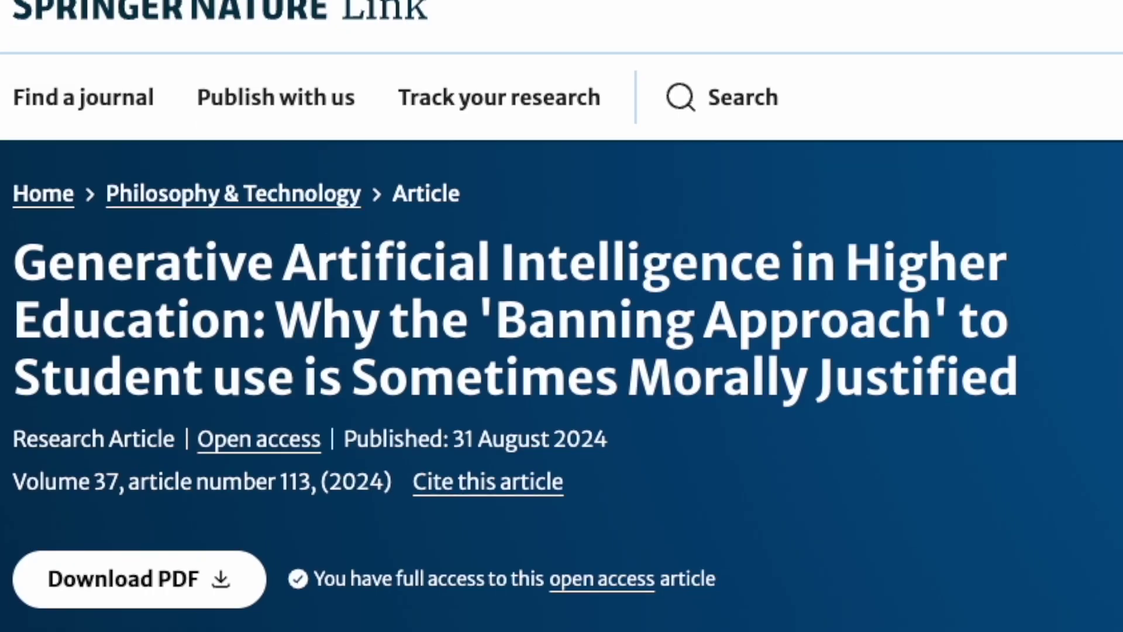
scroll(562, 351, "down", 5)
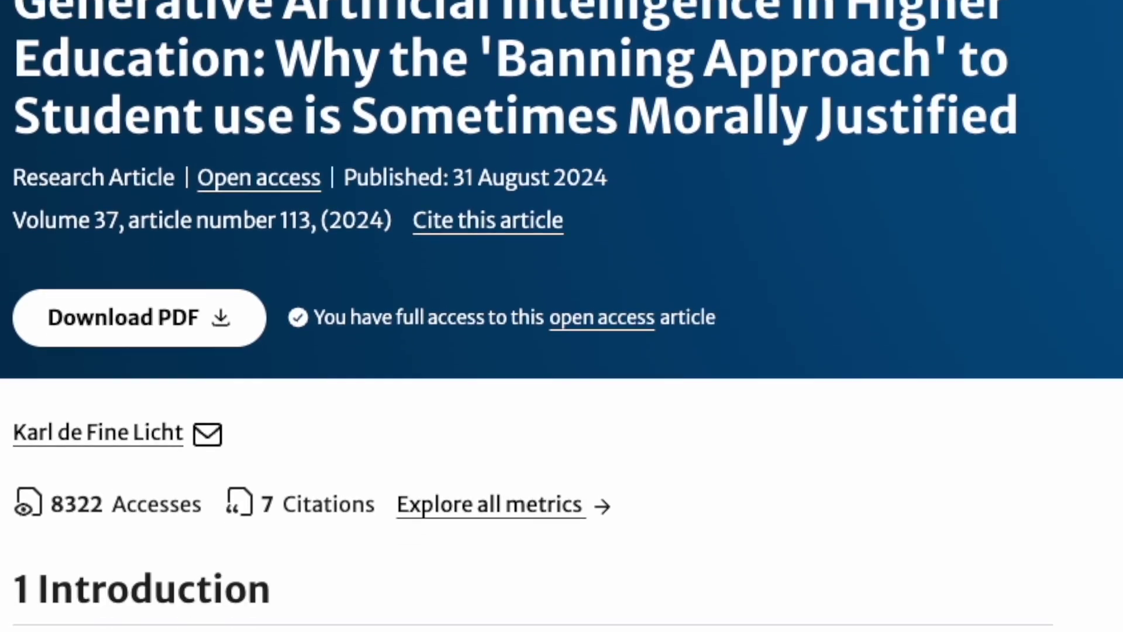
scroll(562, 351, "down", 3)
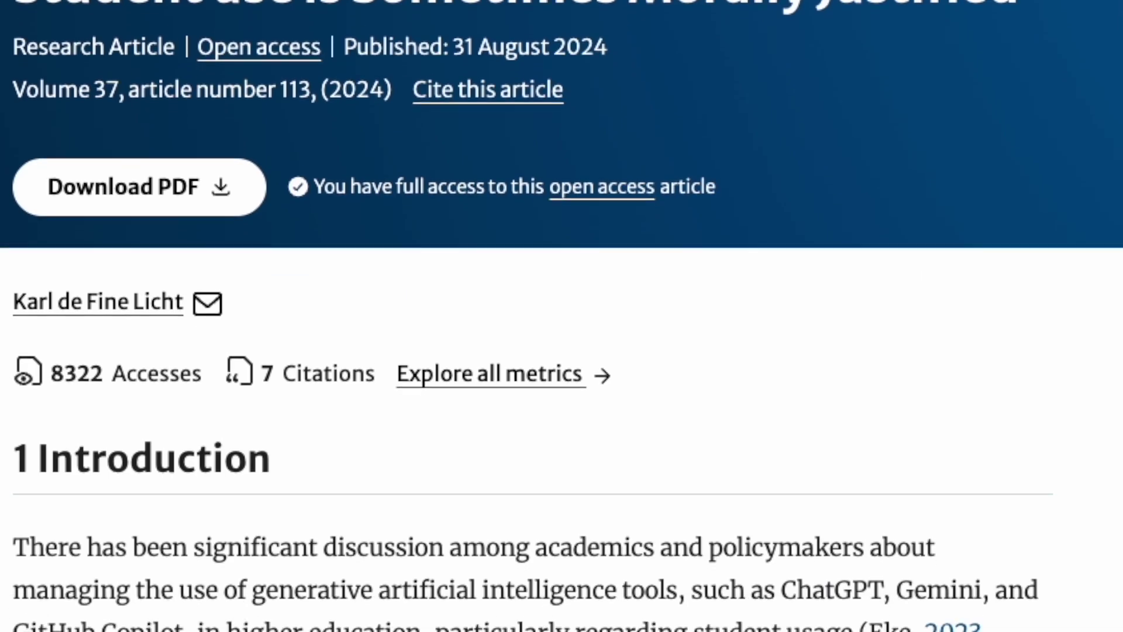
scroll(562, 351, "down", 3)
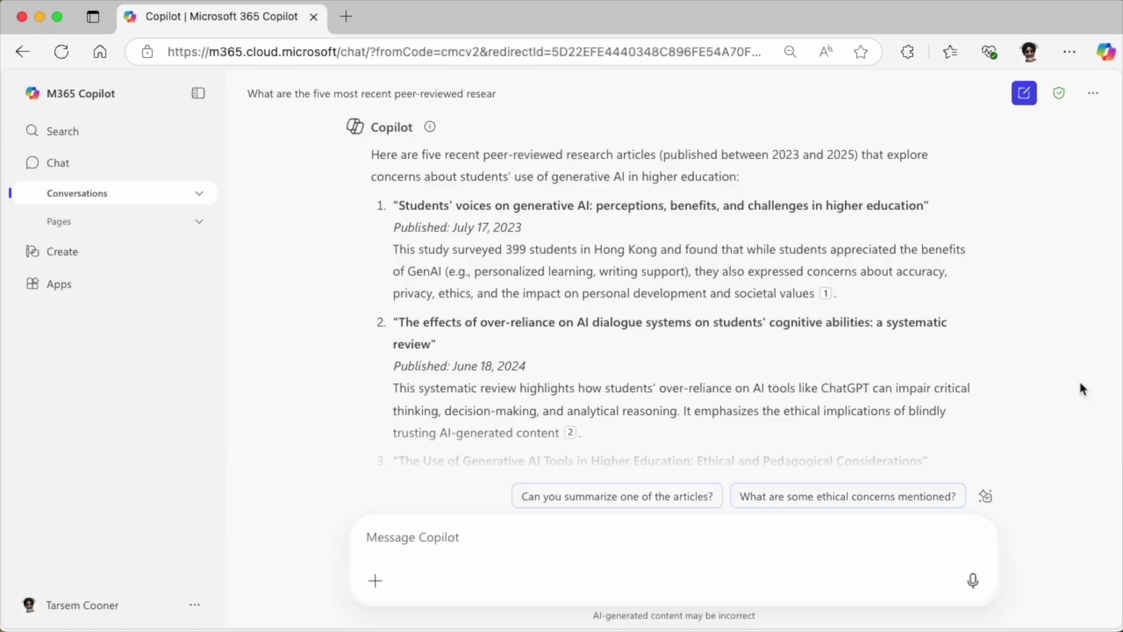
scroll(1080, 382, "down", 3)
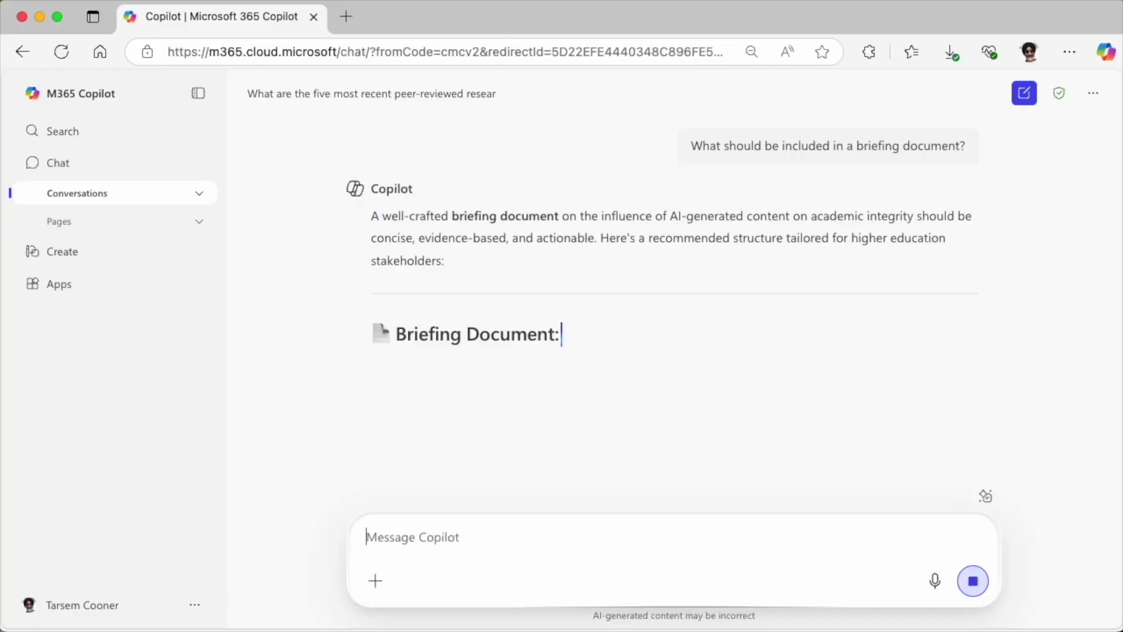
scroll(1089, 417, "down", 3)
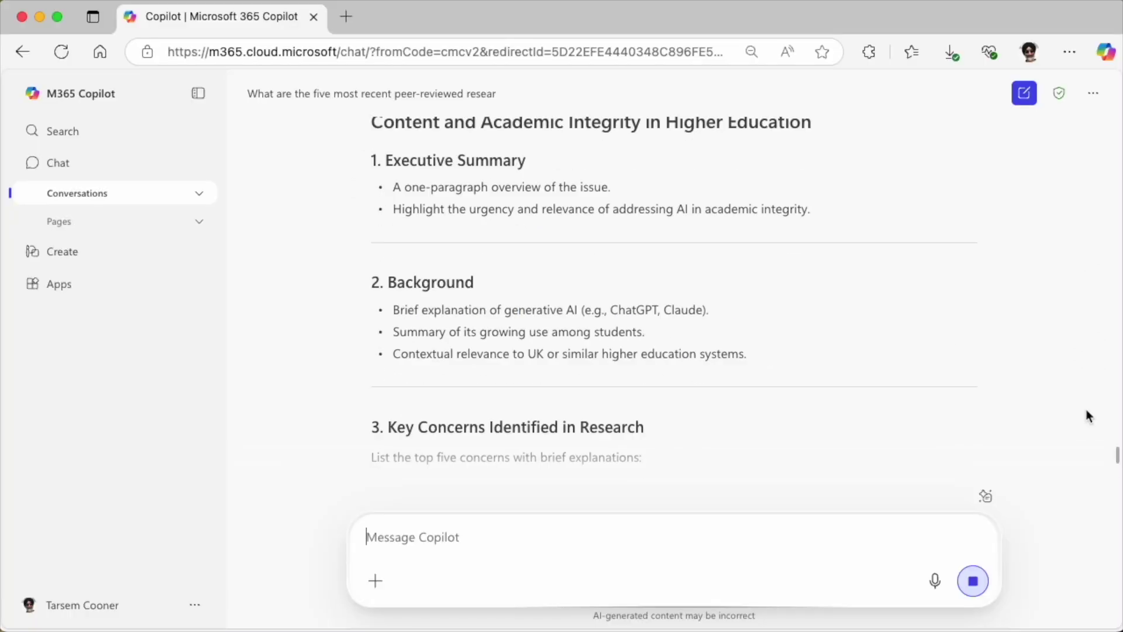
scroll(1087, 417, "down", 5)
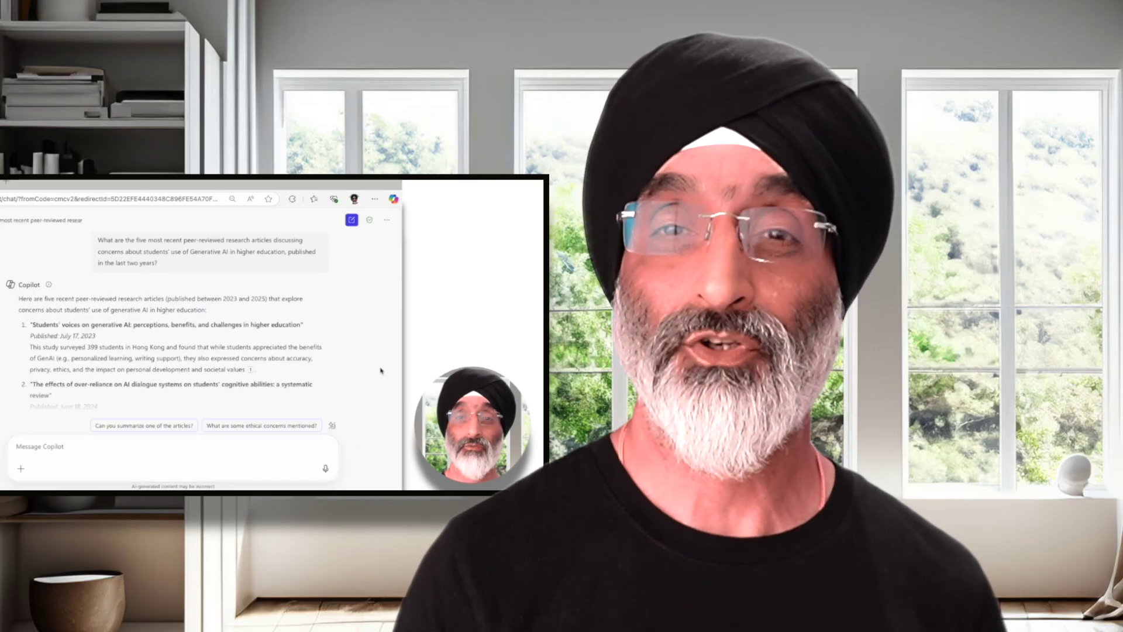
scroll(381, 371, "down", 3)
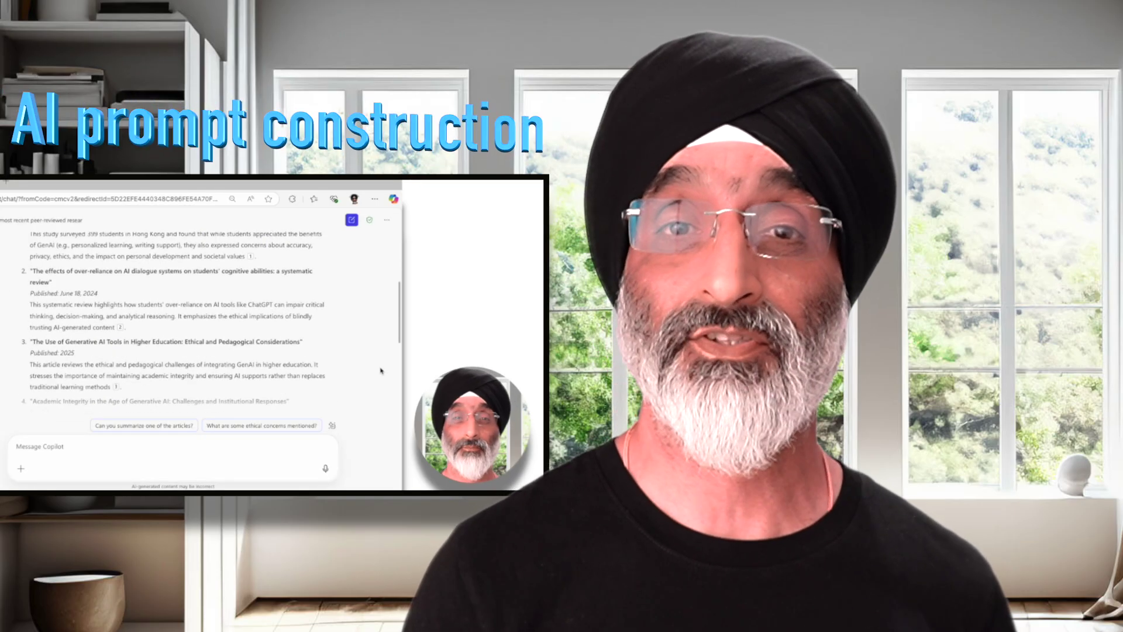
scroll(381, 371, "down", 5)
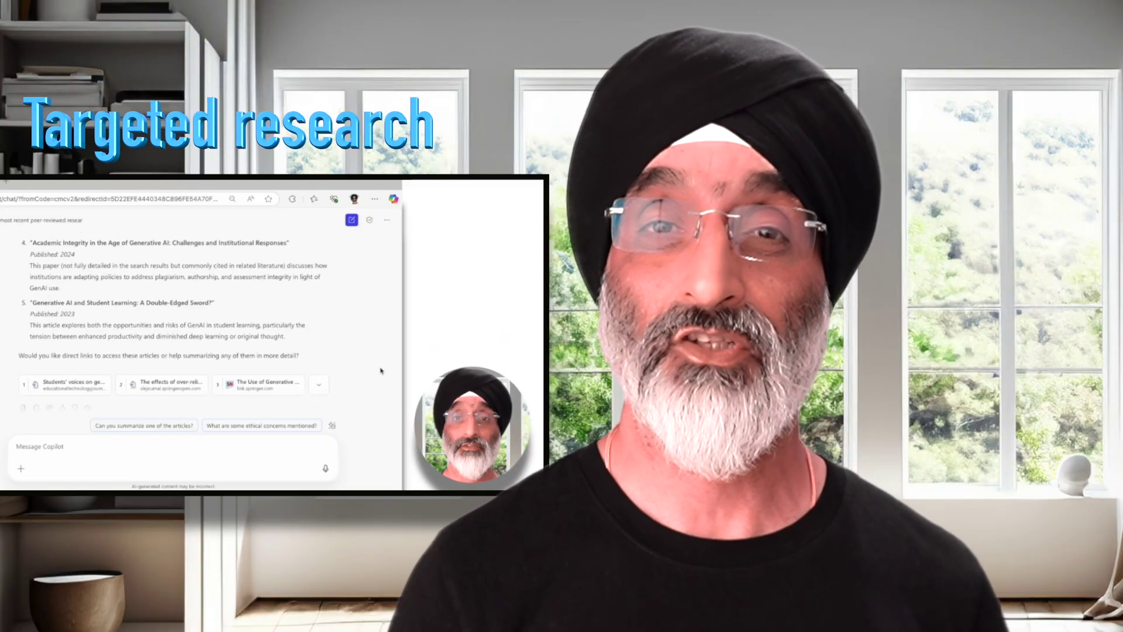
scroll(381, 370, "down", 1)
left_click(319, 351)
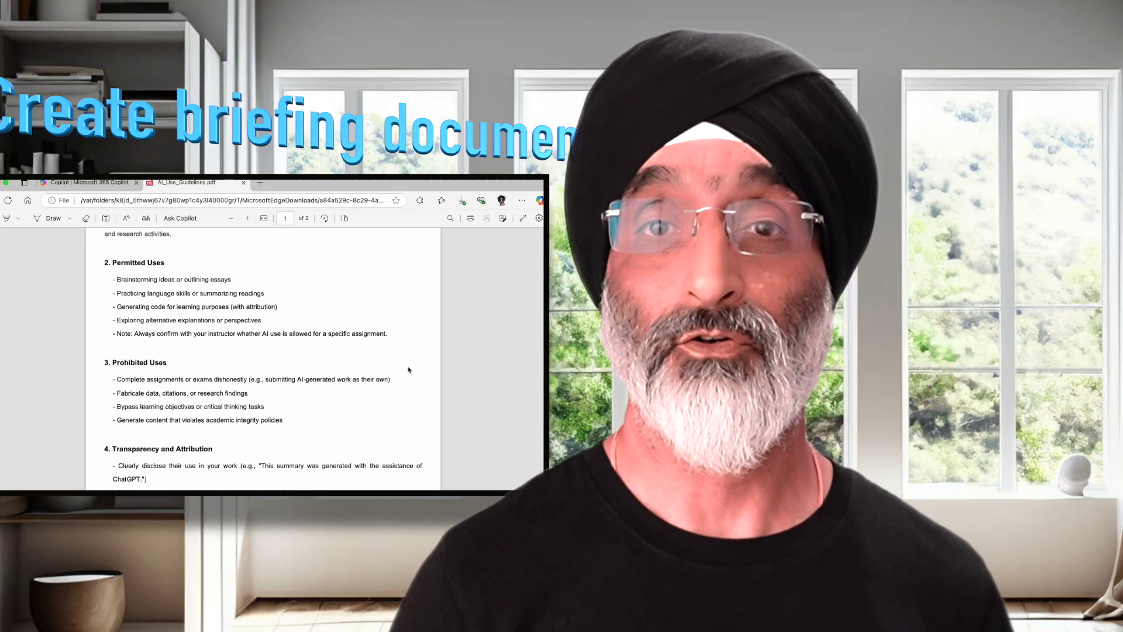
scroll(408, 370, "down", 4)
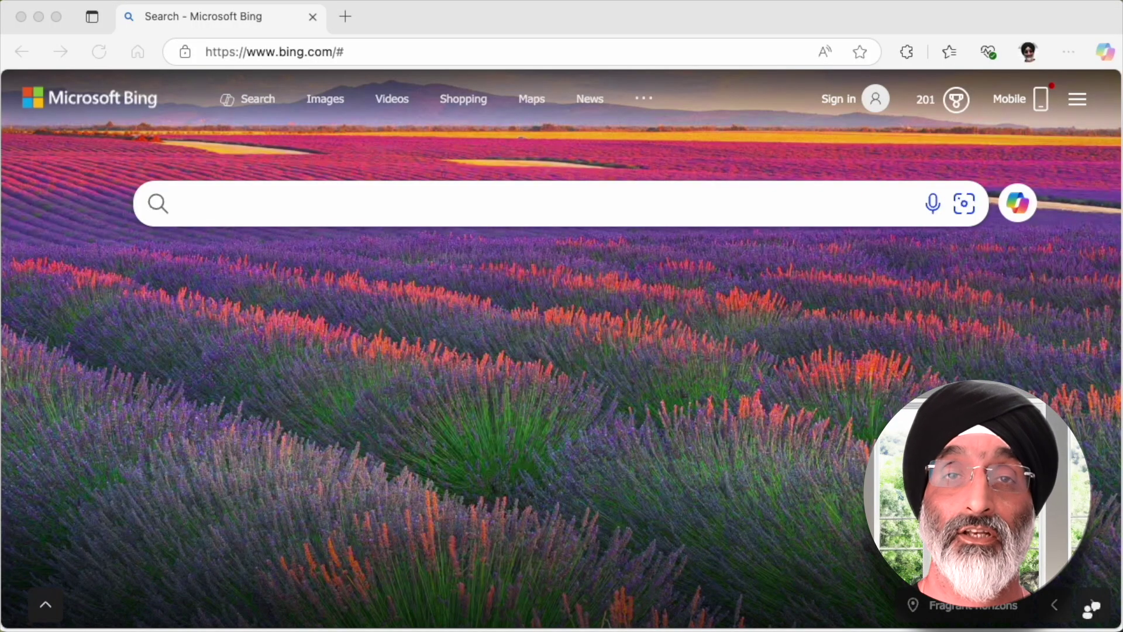
Go to copilot.microsoft.com/ from the browser's address bar
left_click(401, 53)
type("copilot.microsoft.com/")
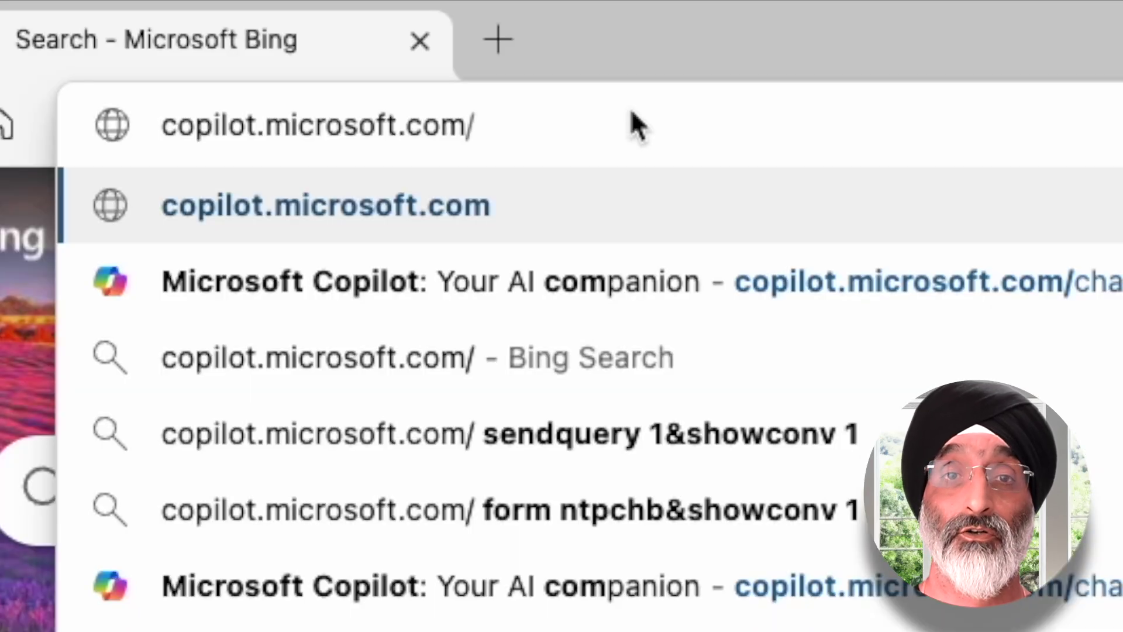
key("Return")
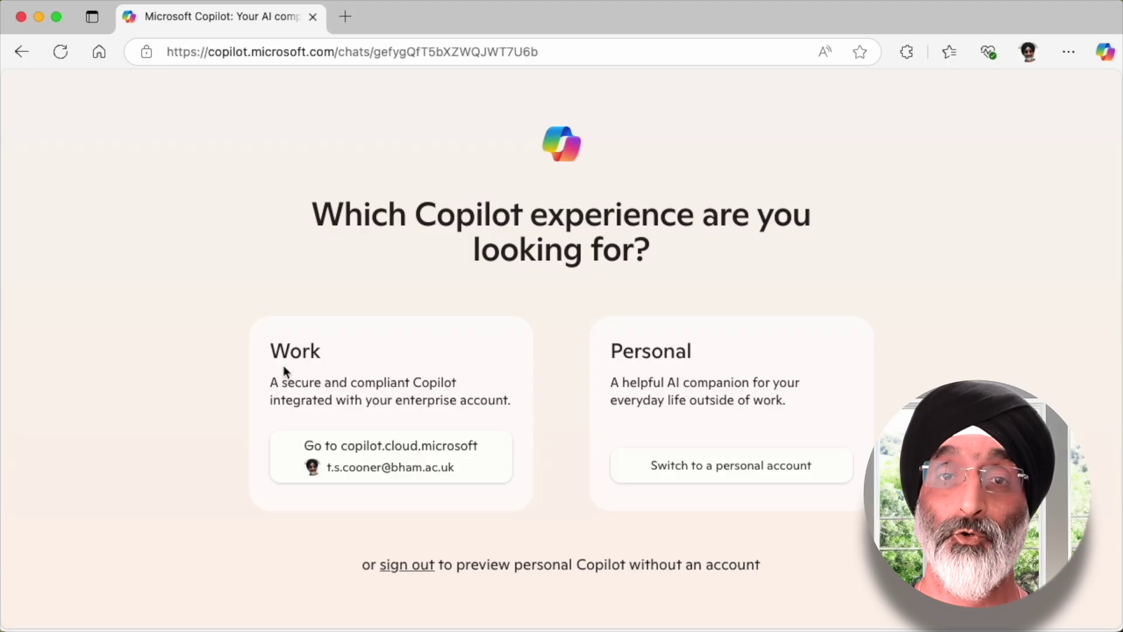
Choose the Work experience to open an empty Microsoft 365 Copilot chat
left_click(358, 462)
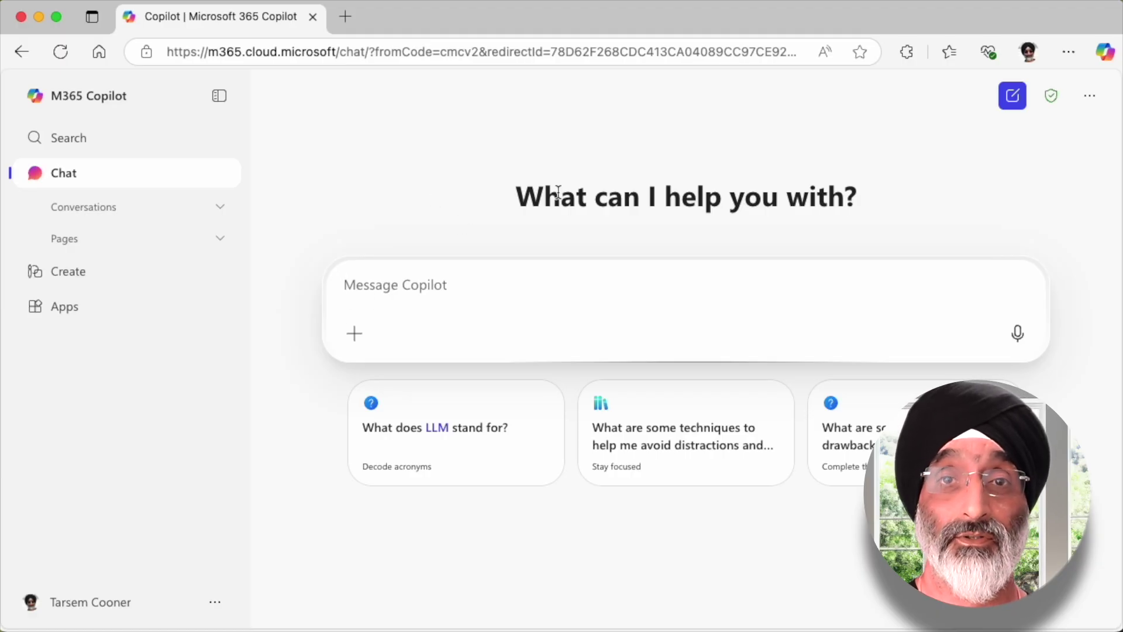
mouse_move(1052, 100)
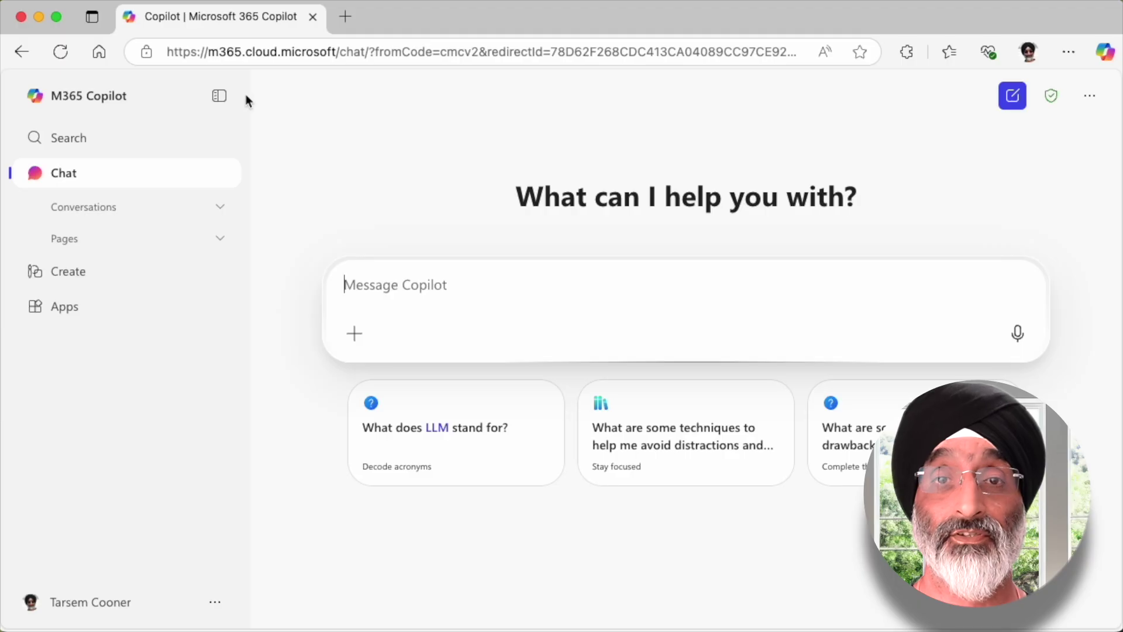
left_click(220, 97)
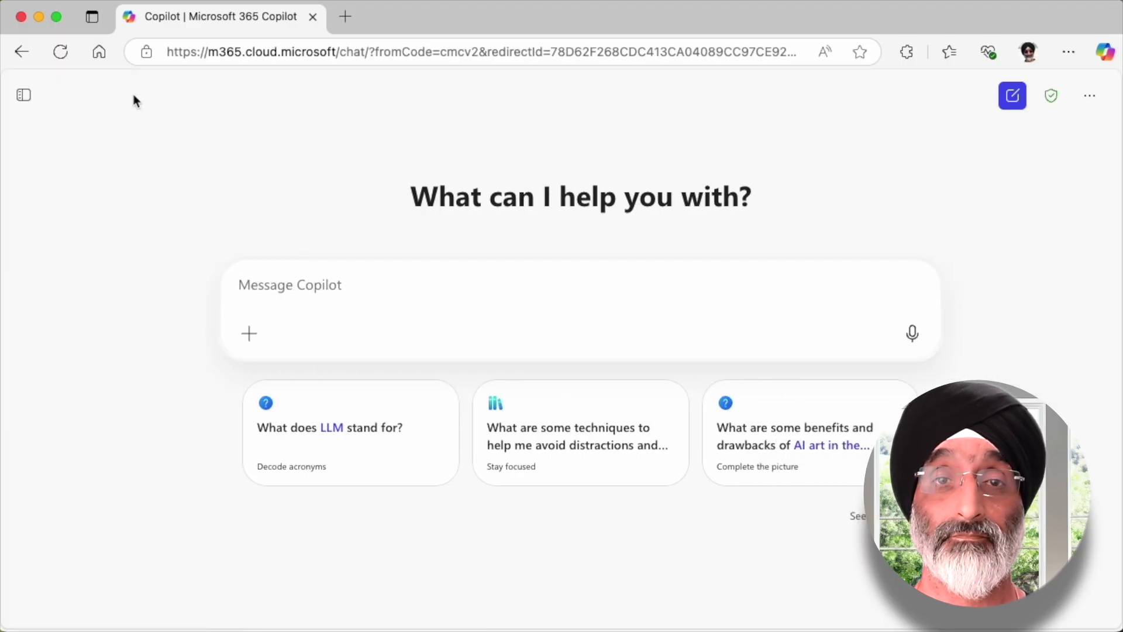
left_click(24, 94)
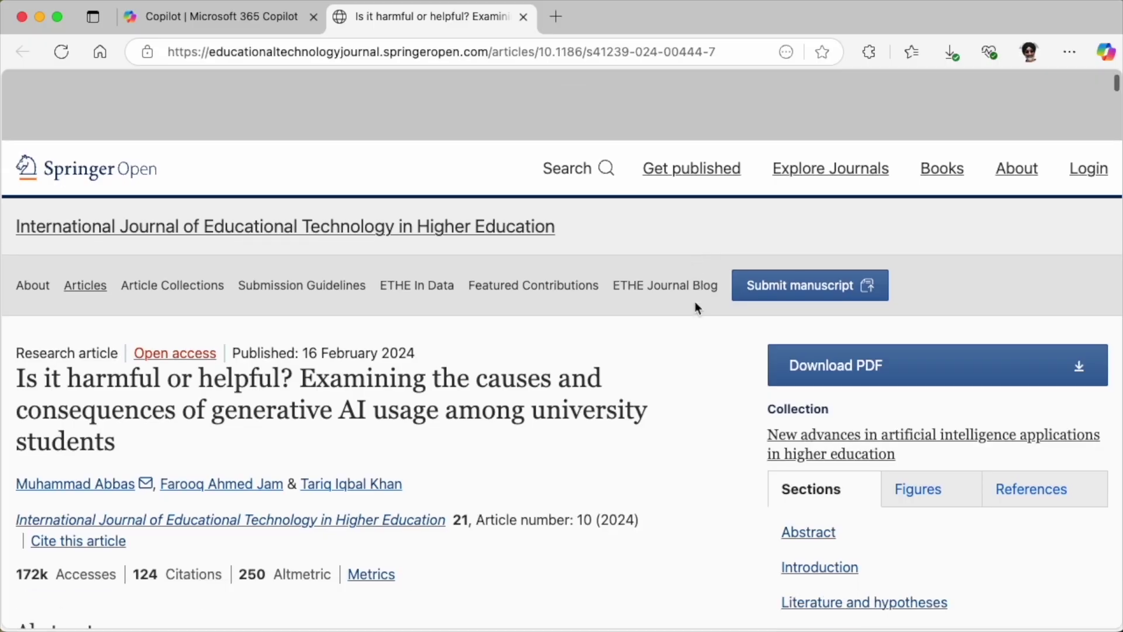
scroll(695, 303, "down", 4)
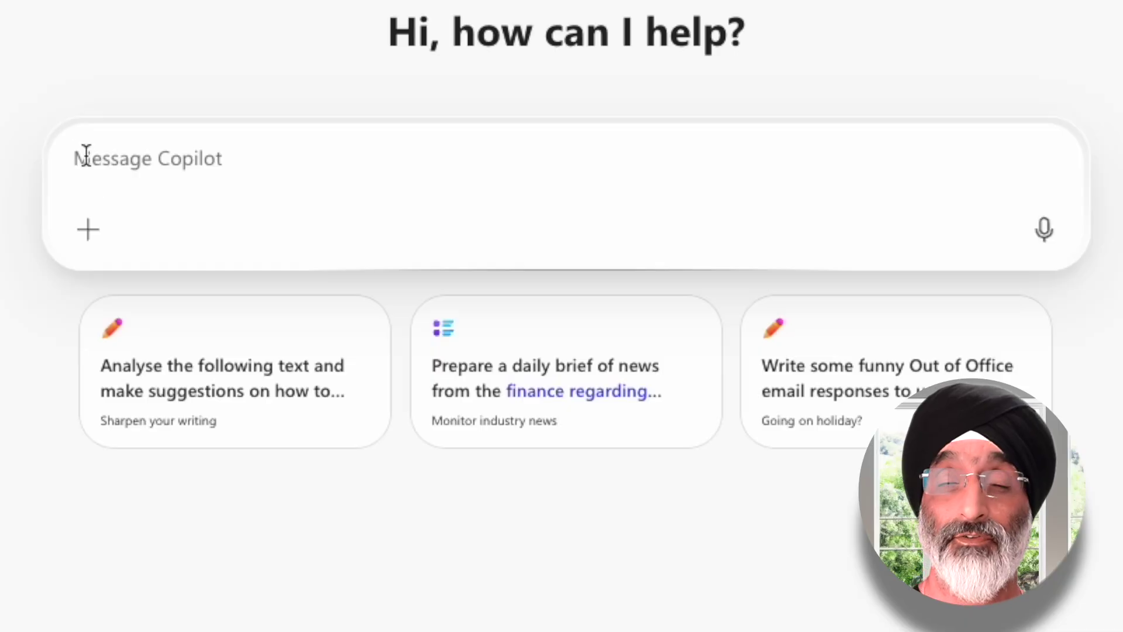
Paste and send the request for five recent peer-reviewed articles on students' Generative AI use
type("What are the five most recent peer-reviewed research articles discussing concerns about students’ use of Generative AI in higher education, published in the last two years?")
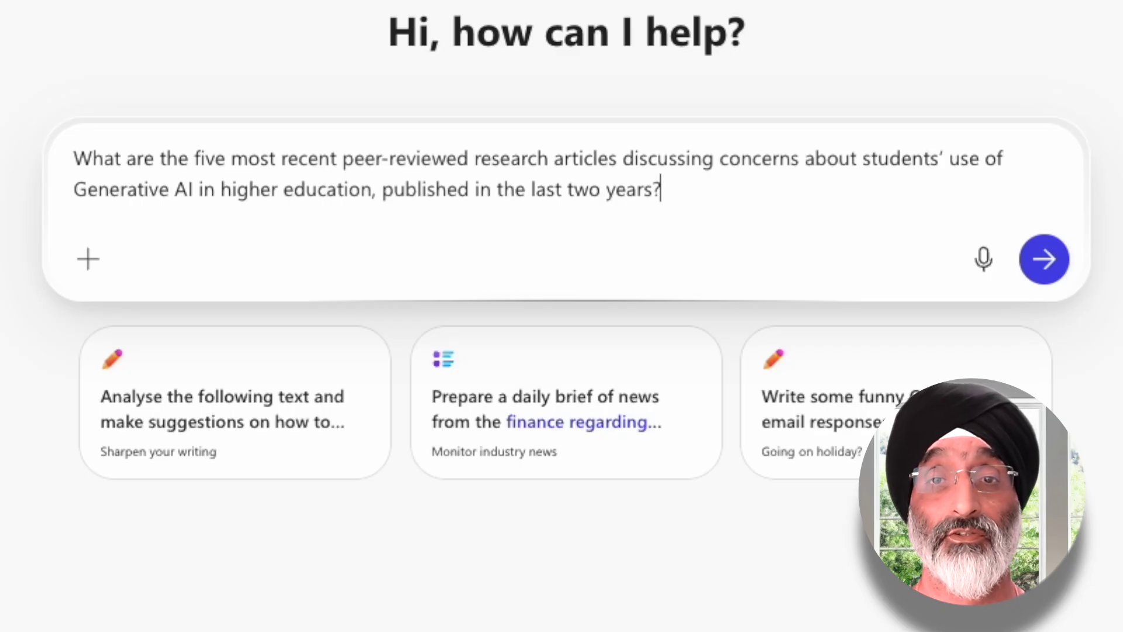
left_click(1045, 261)
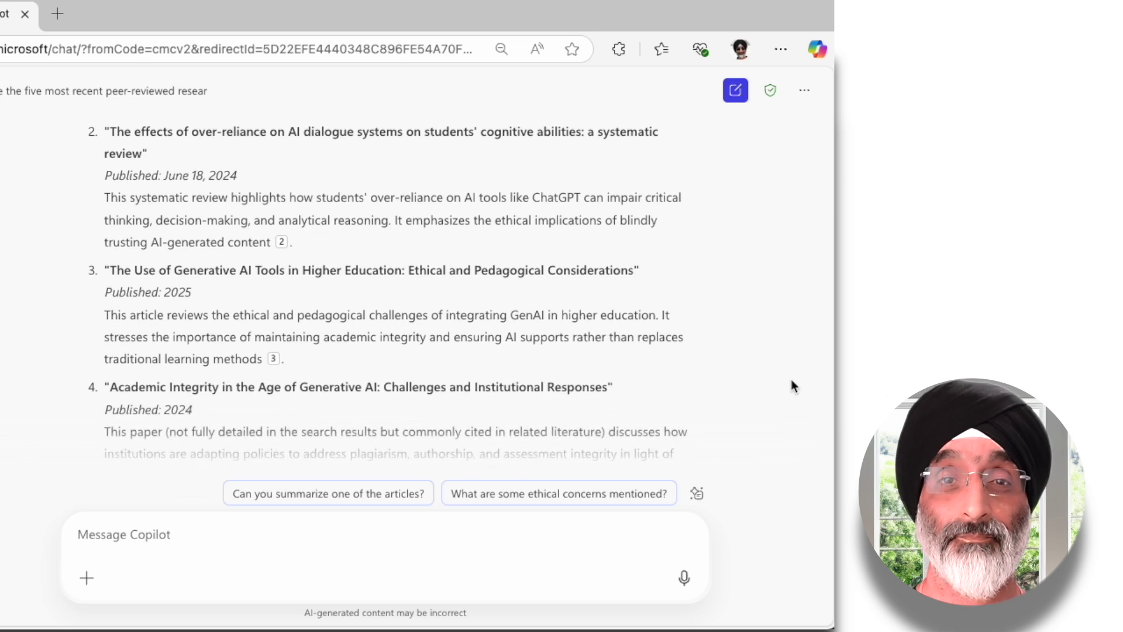
Scroll the five-article answer and expand its three cited sources
scroll(792, 385, "down", 3)
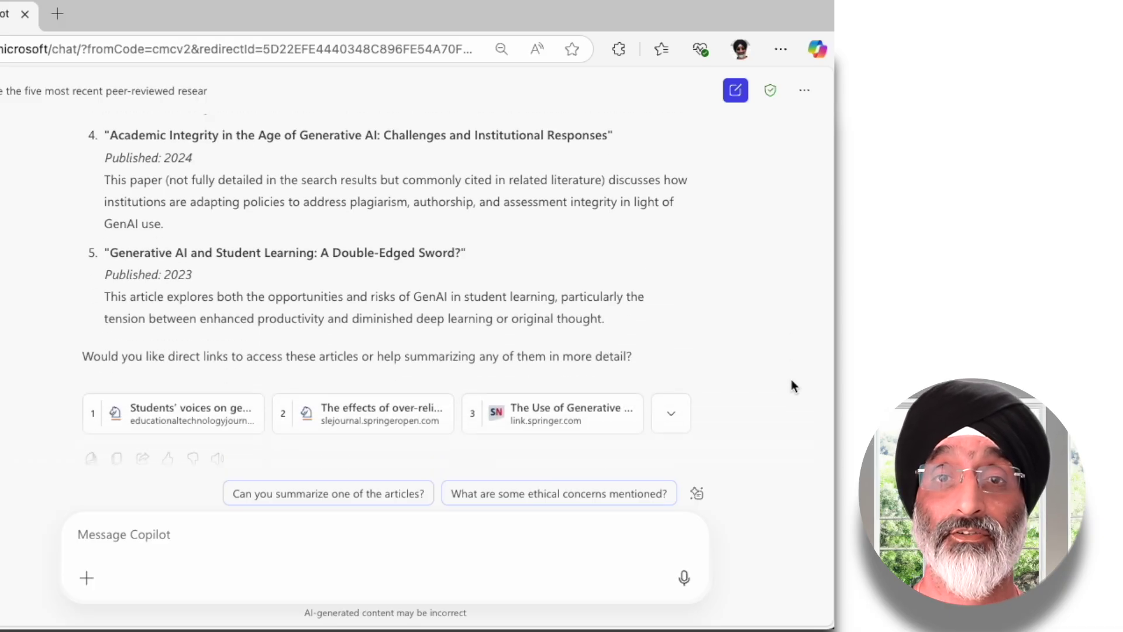
scroll(791, 382, "down", 1)
left_click(667, 353)
scroll(727, 402, "down", 3)
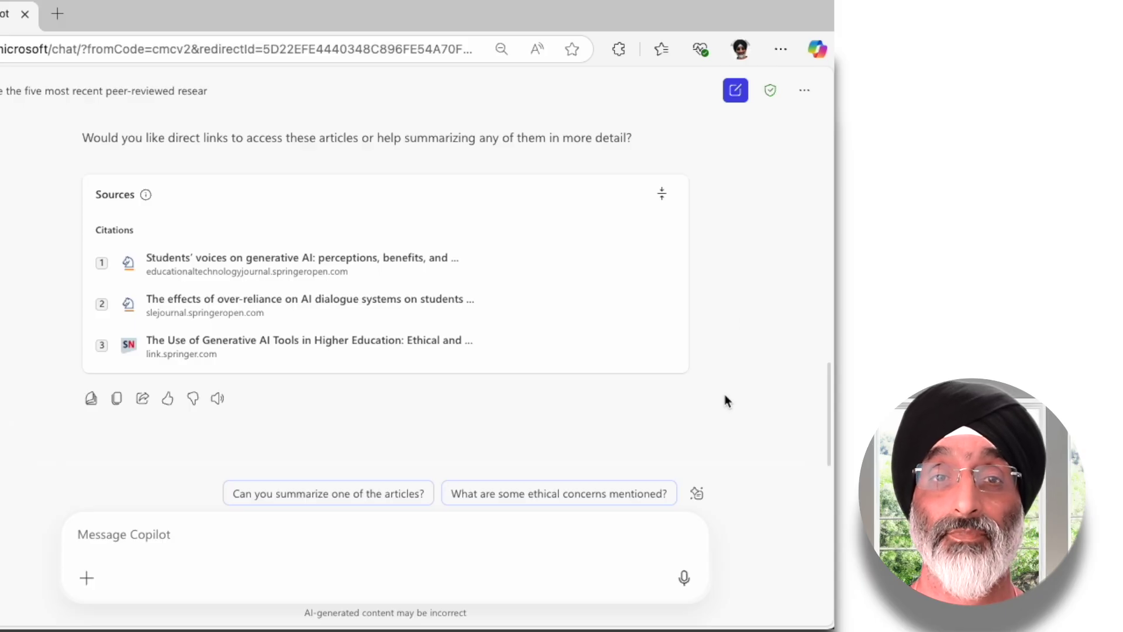
Open the Springer Open article 'Students' voices on generative AI', skim it, then close its tab
left_click(353, 263)
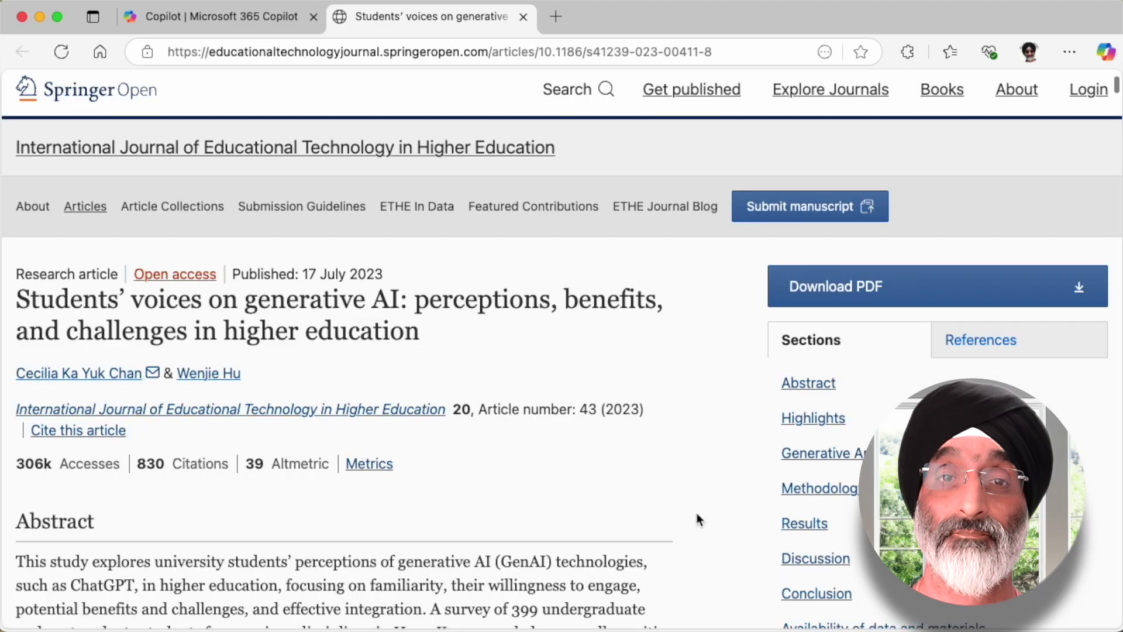
scroll(698, 519, "down", 6)
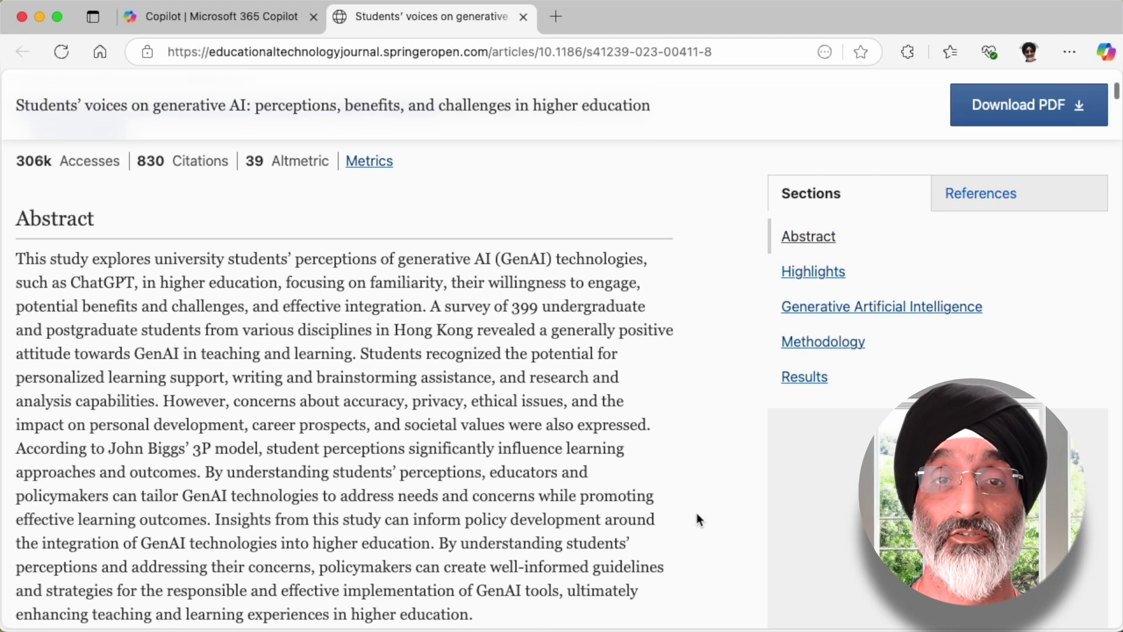
scroll(698, 519, "down", 6)
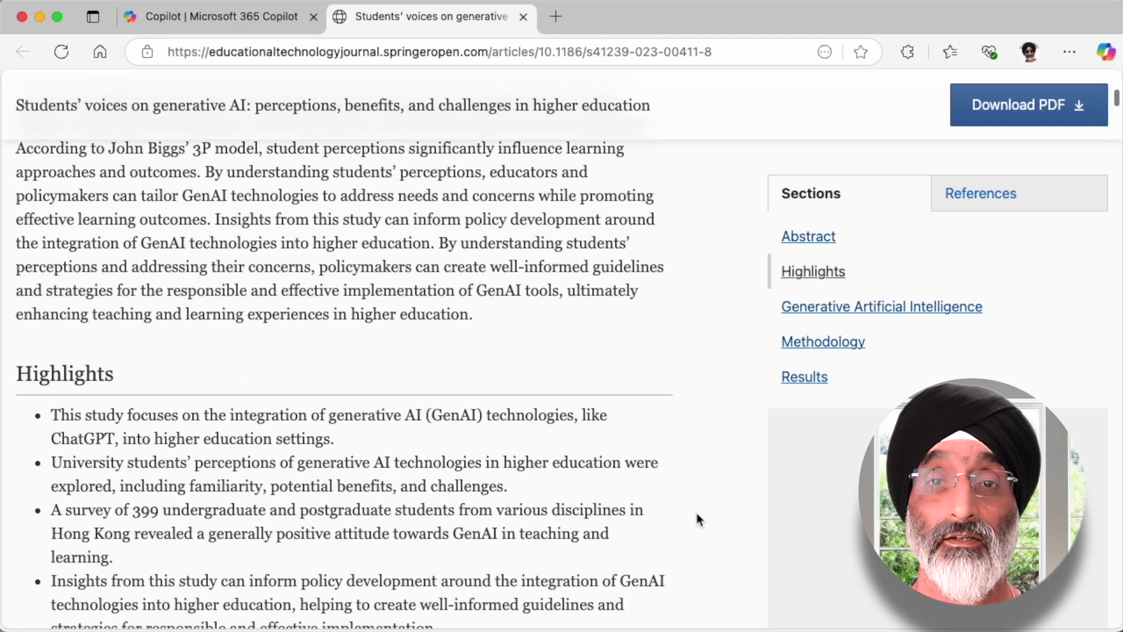
scroll(698, 519, "down", 7)
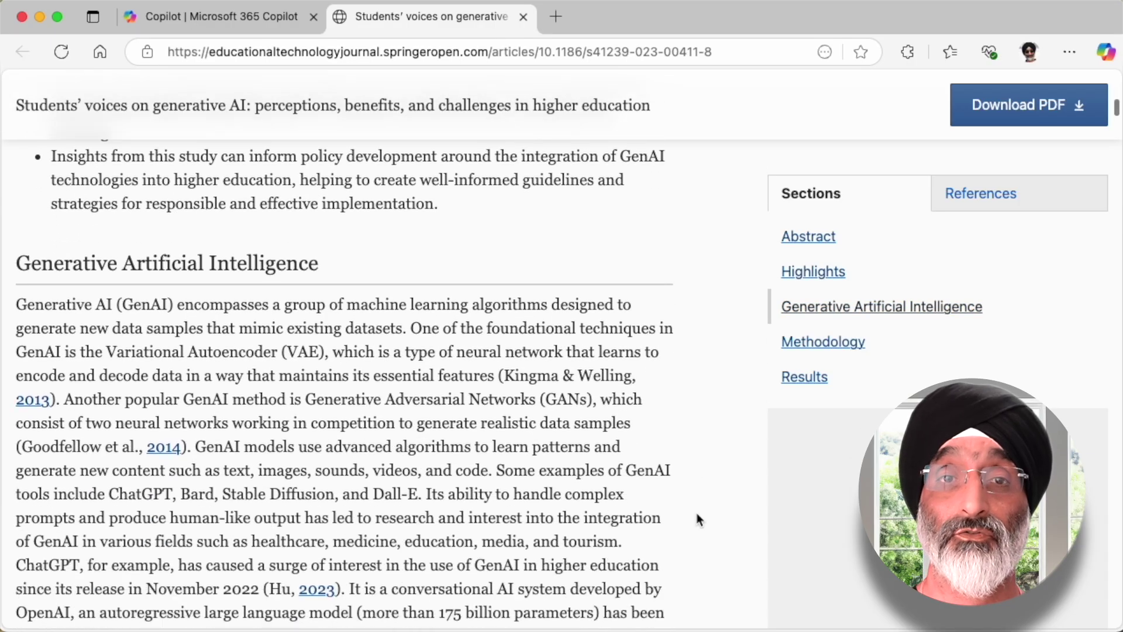
scroll(698, 519, "down", 10)
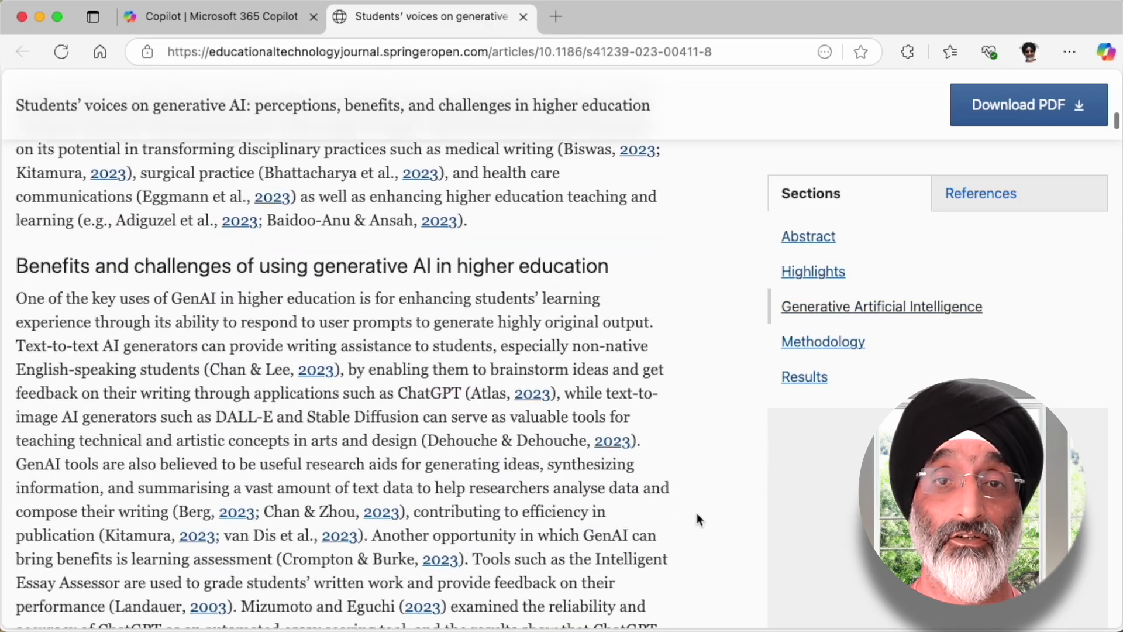
scroll(698, 519, "down", 15)
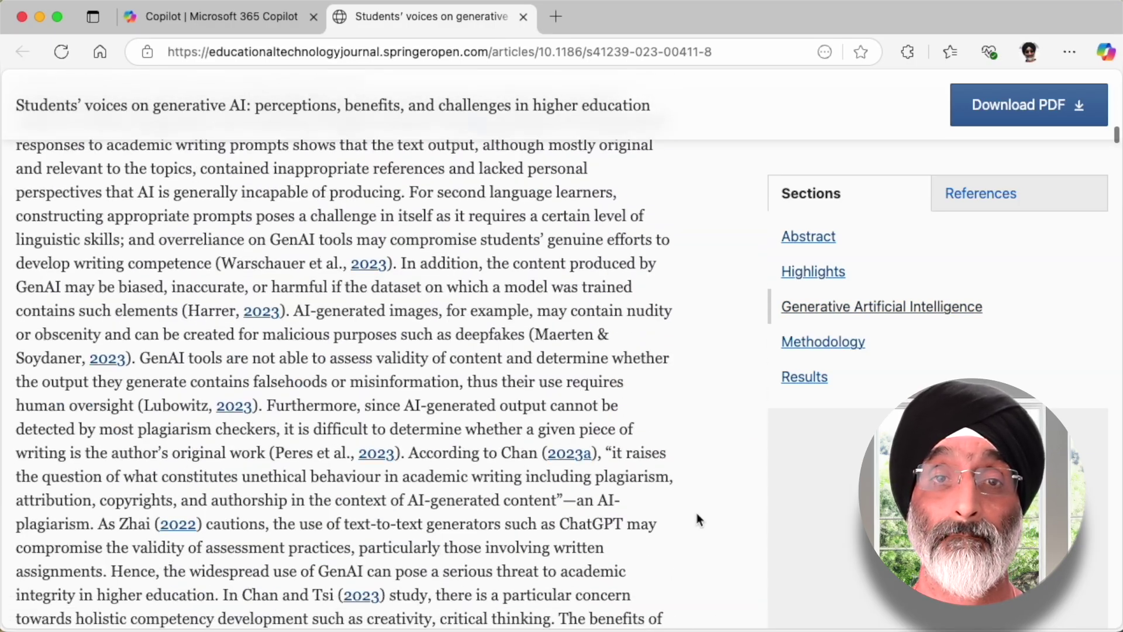
scroll(698, 519, "down", 2)
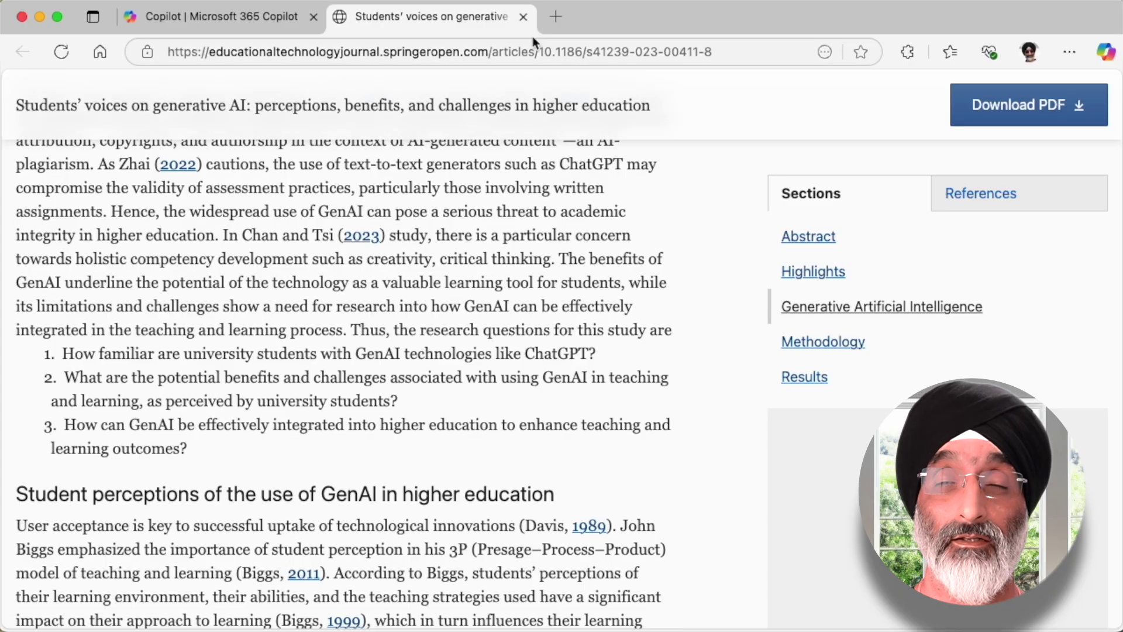
left_click(523, 17)
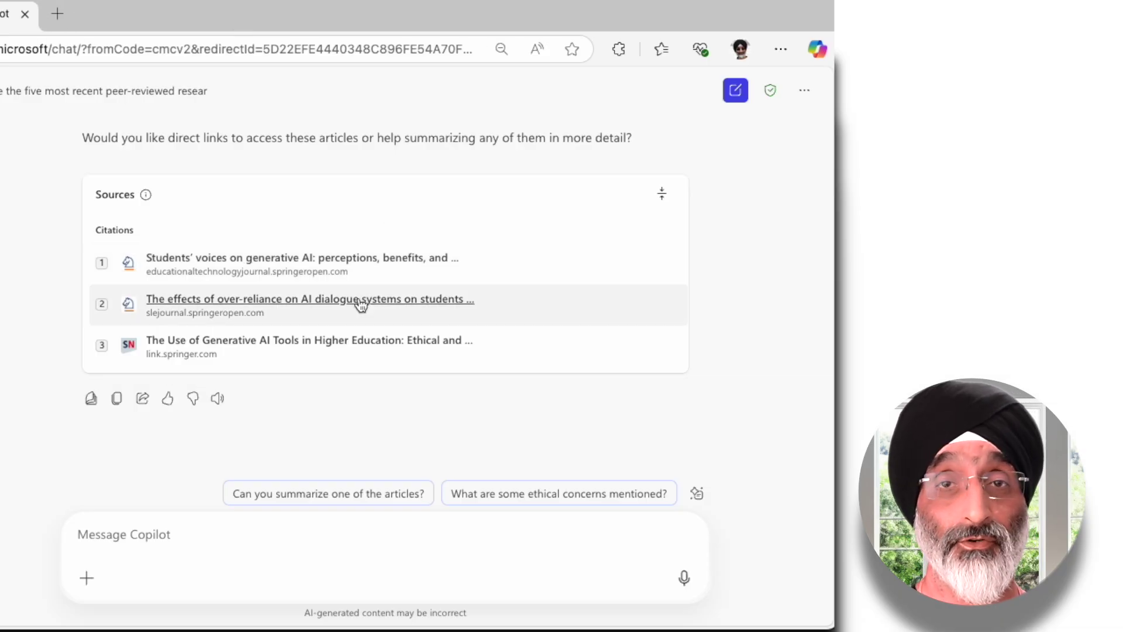
left_click(361, 305)
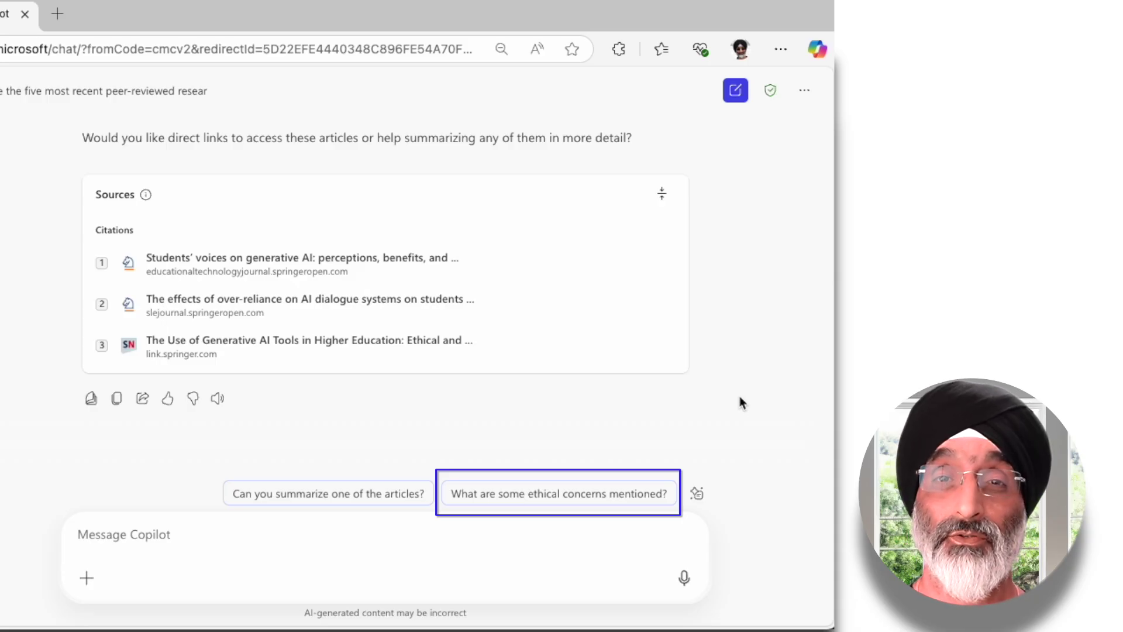
Send the 'What are some ethical concerns mentioned?' suggestion and read the six-concern reply
left_click(600, 499)
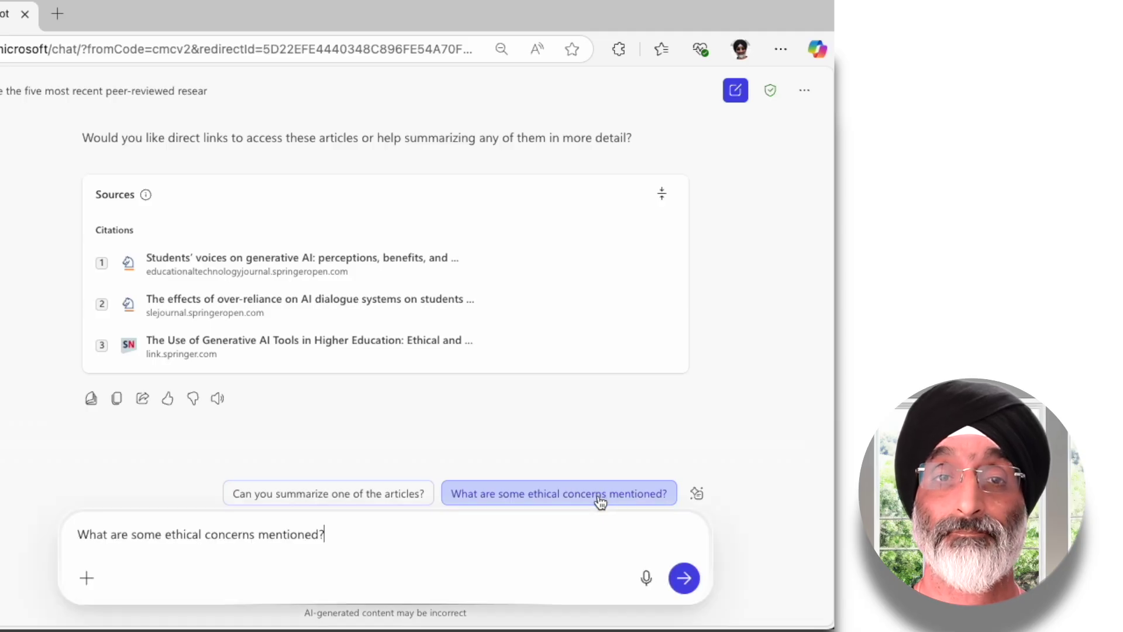
left_click(683, 580)
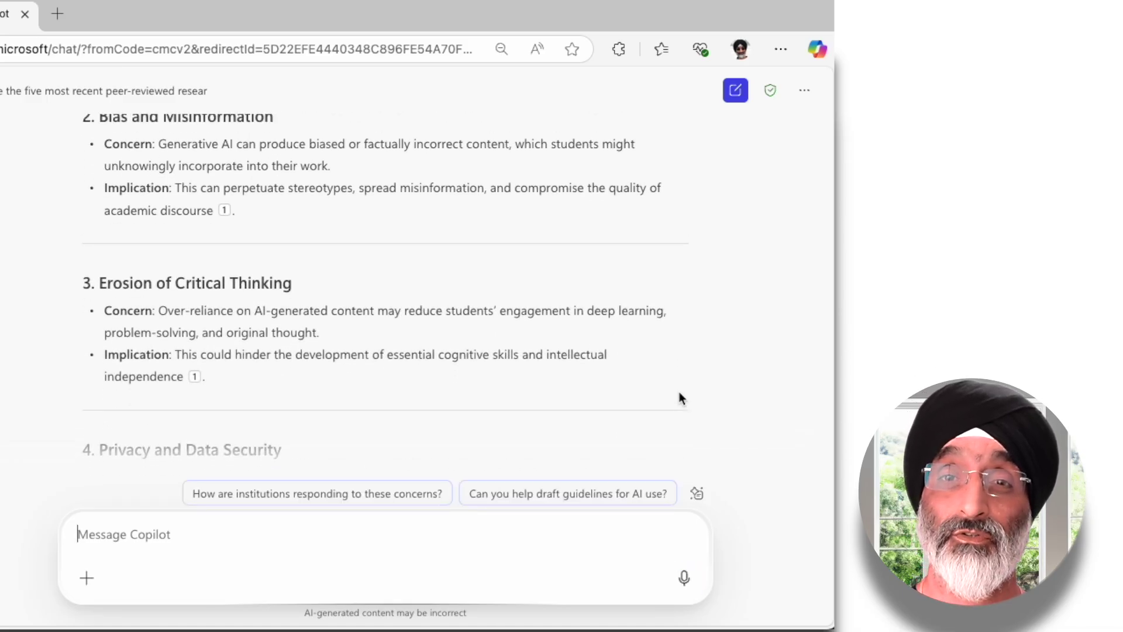
scroll(679, 398, "down", 4)
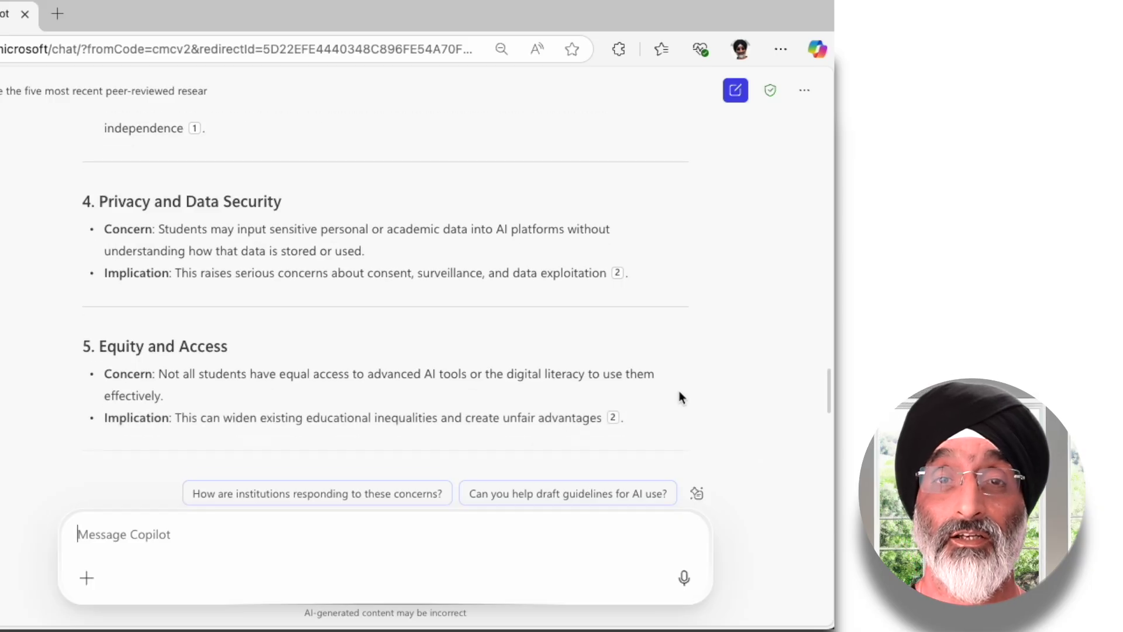
scroll(680, 397, "down", 4)
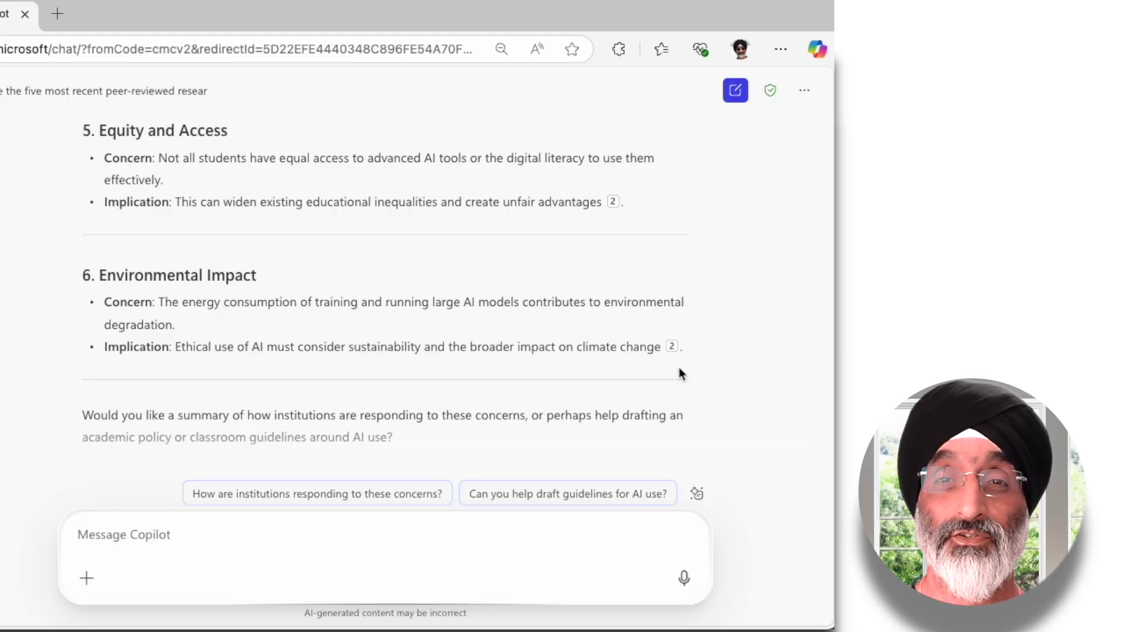
mouse_move(673, 347)
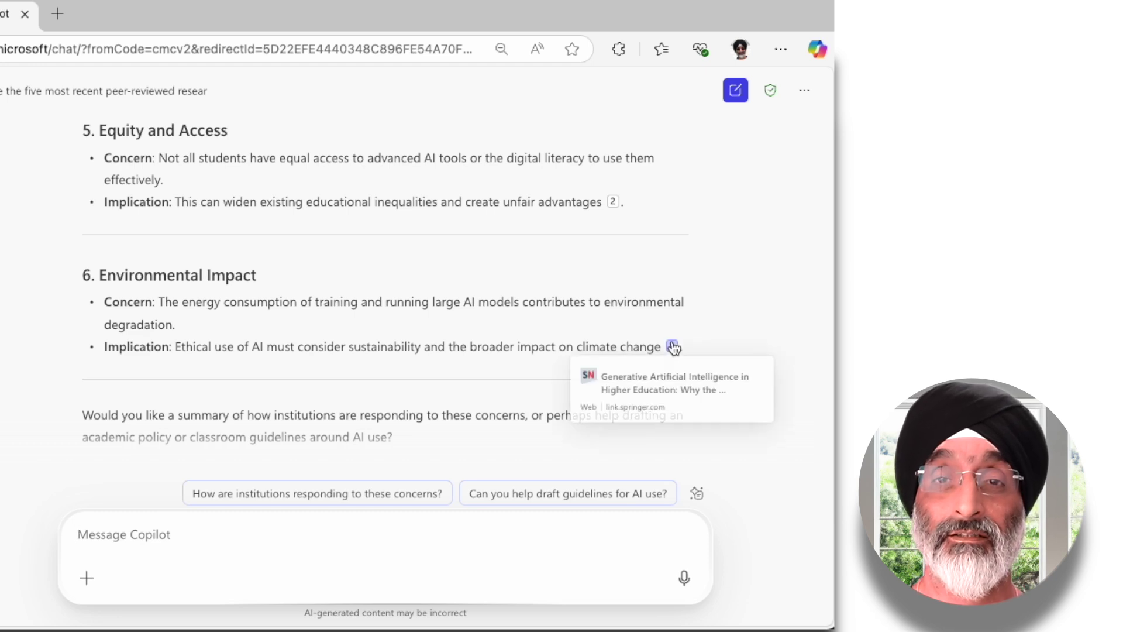
Open citation 2 on the climate change point, the Springer 'Banning Approach' article, and skim it
left_click(673, 348)
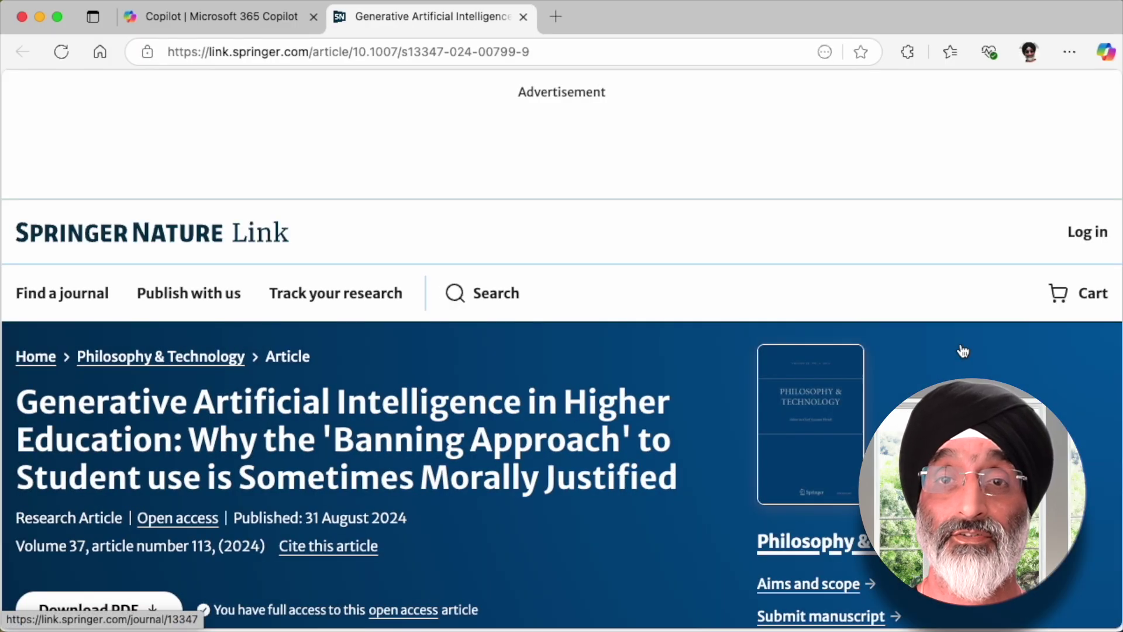
scroll(963, 351, "down", 3)
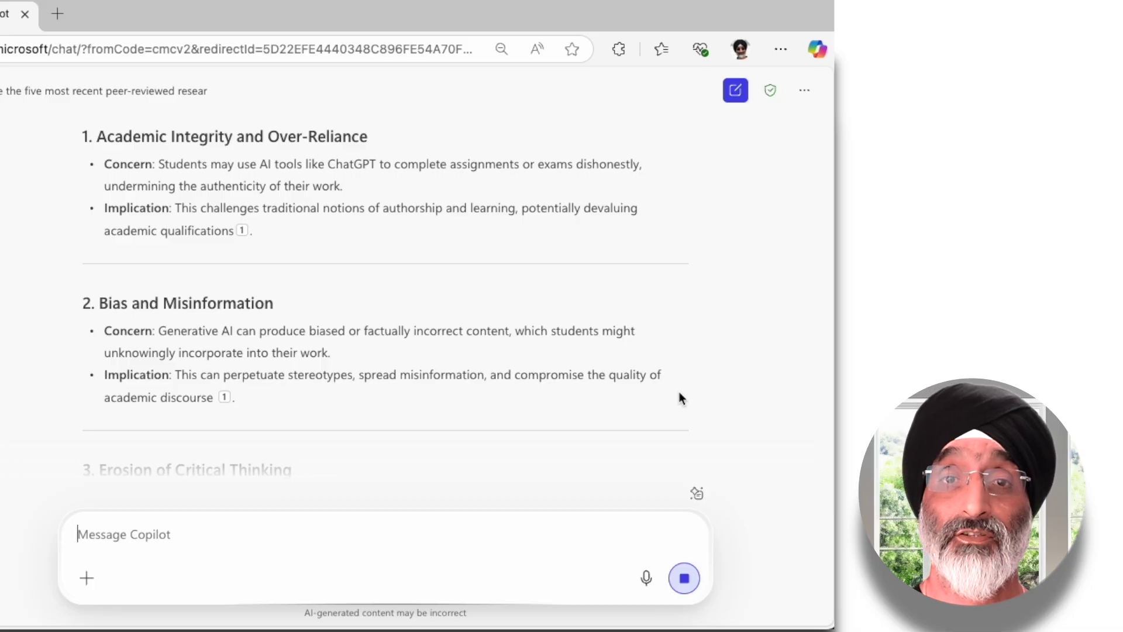
Scroll to the reply's end and pick the 'Can you help draft guidelines for AI use?' suggestion
scroll(679, 391, "down", 3)
scroll(679, 391, "down", 5)
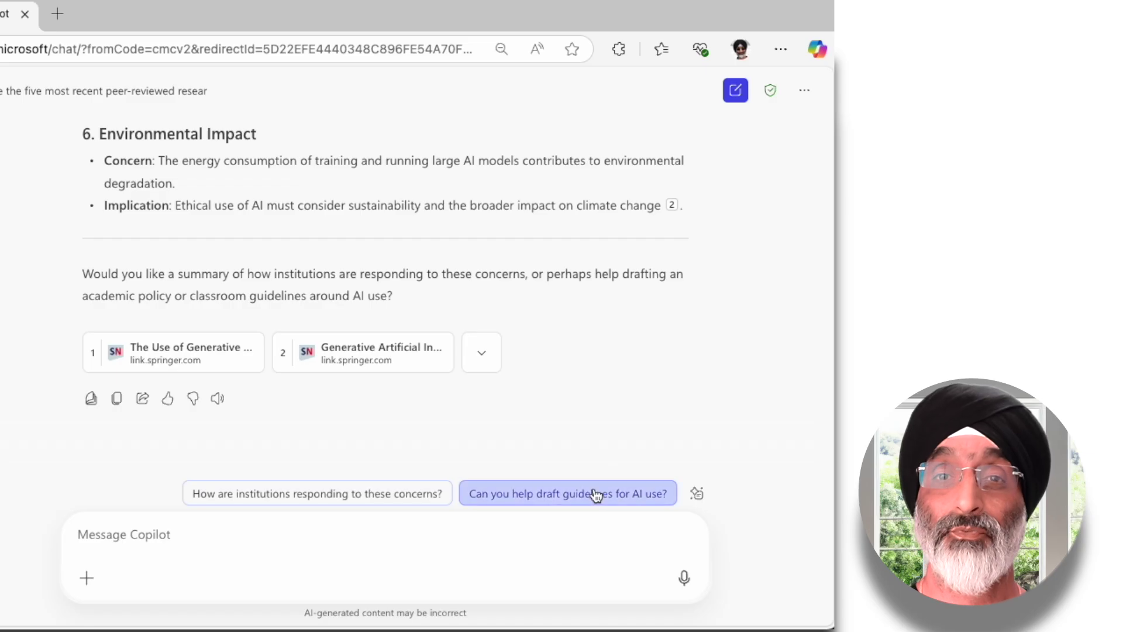
left_click(596, 495)
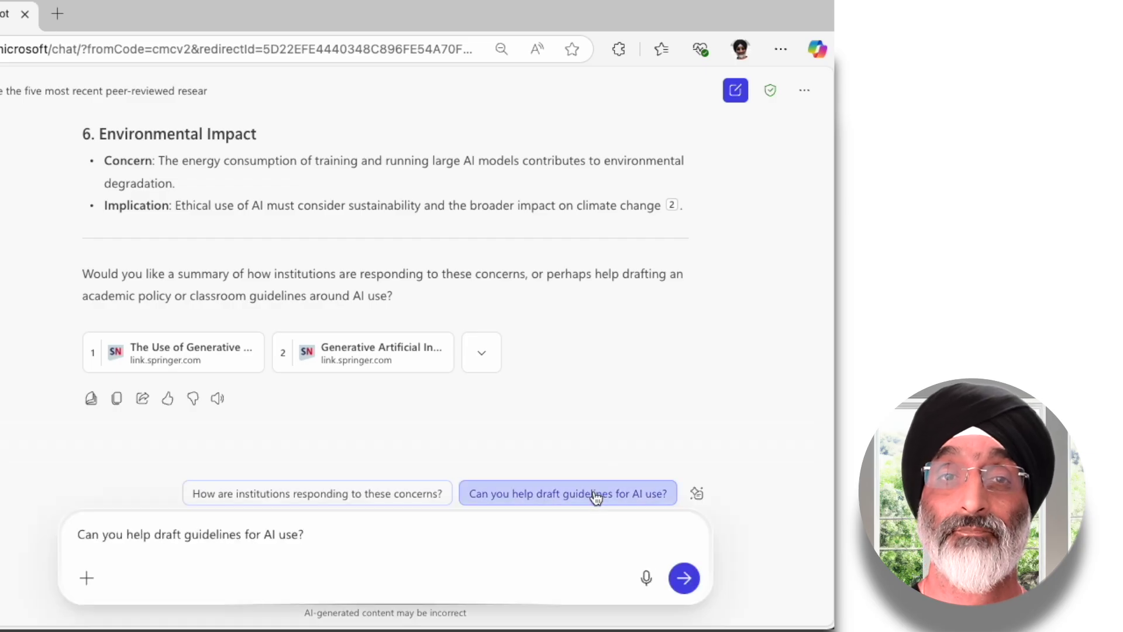
Send the guidelines request and read all eight sections, through Environmental Awareness
left_click(684, 578)
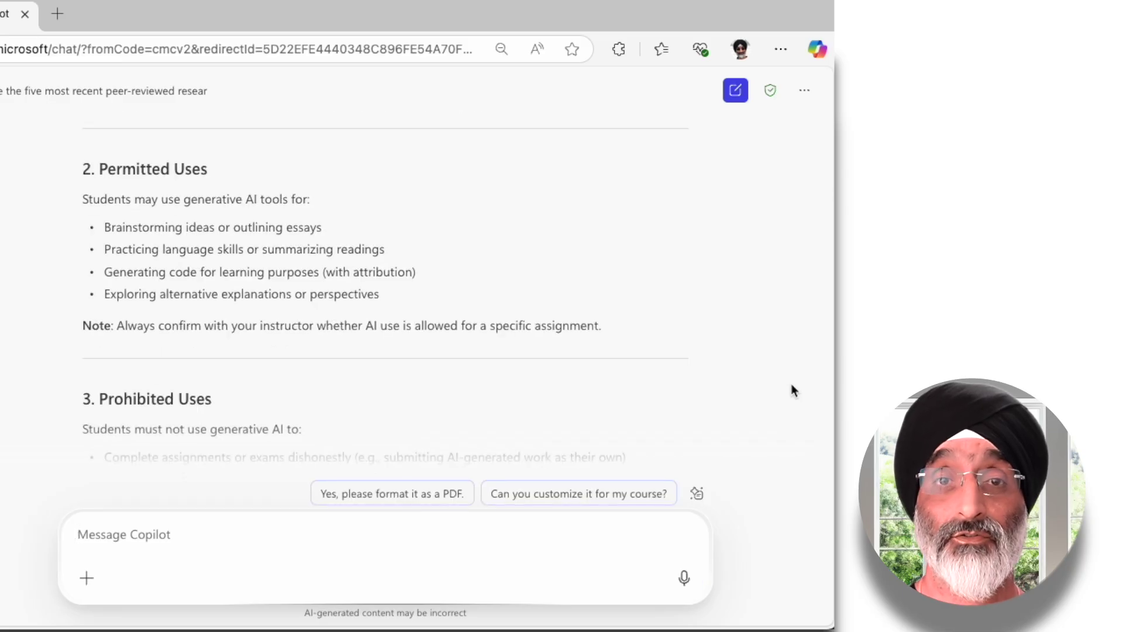
scroll(792, 391, "down", 3)
scroll(794, 390, "down", 3)
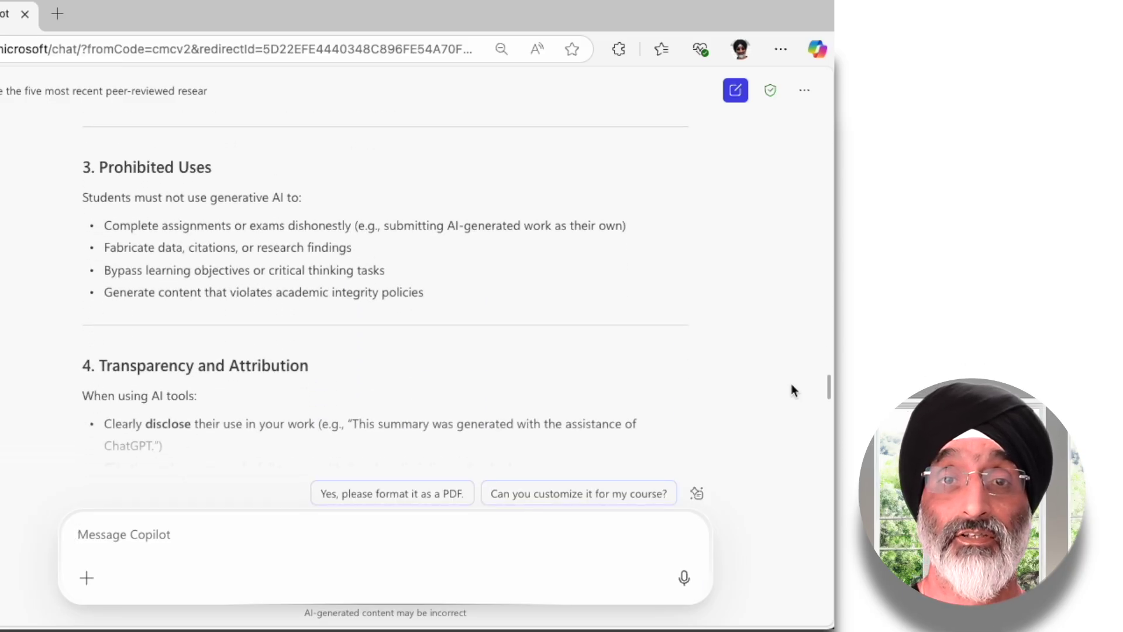
scroll(794, 390, "down", 3)
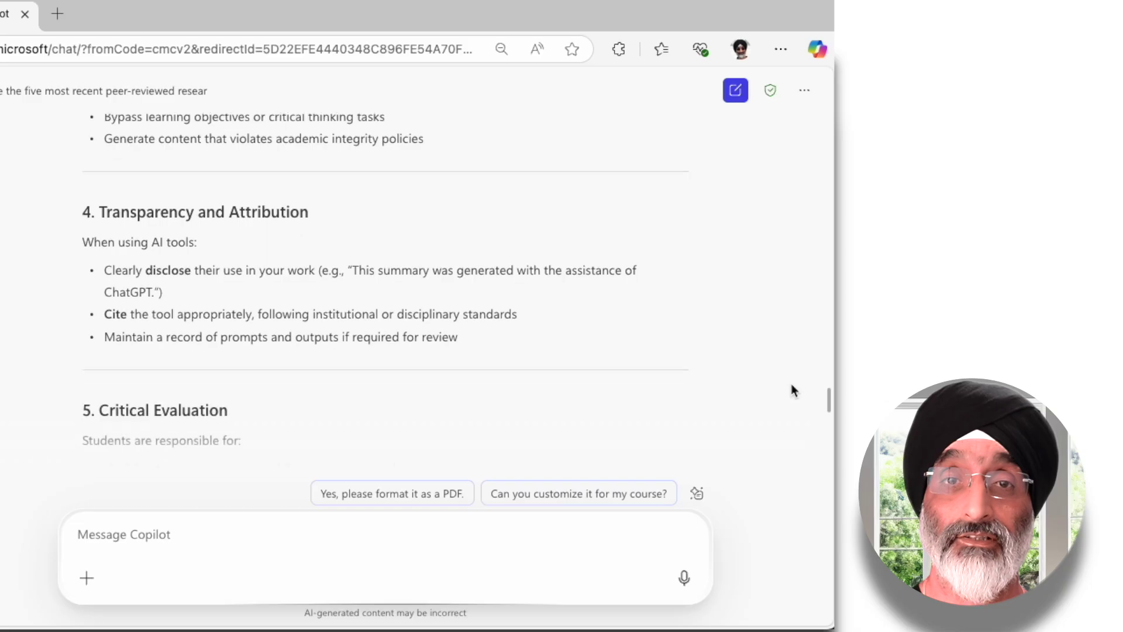
scroll(794, 390, "down", 3)
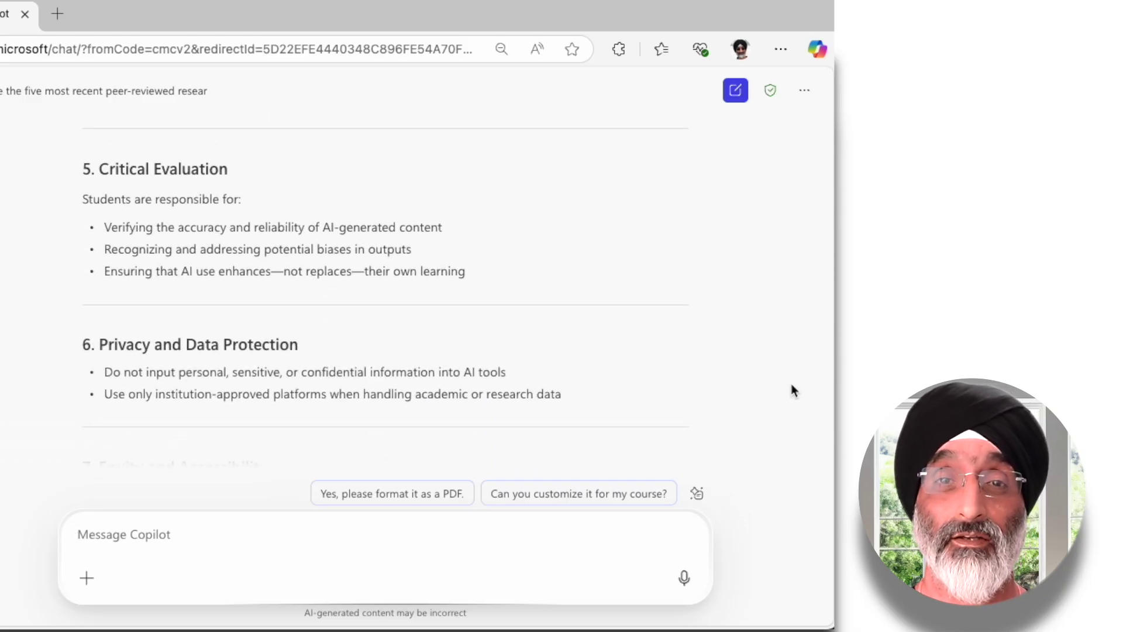
scroll(793, 389, "down", 3)
scroll(792, 385, "down", 2)
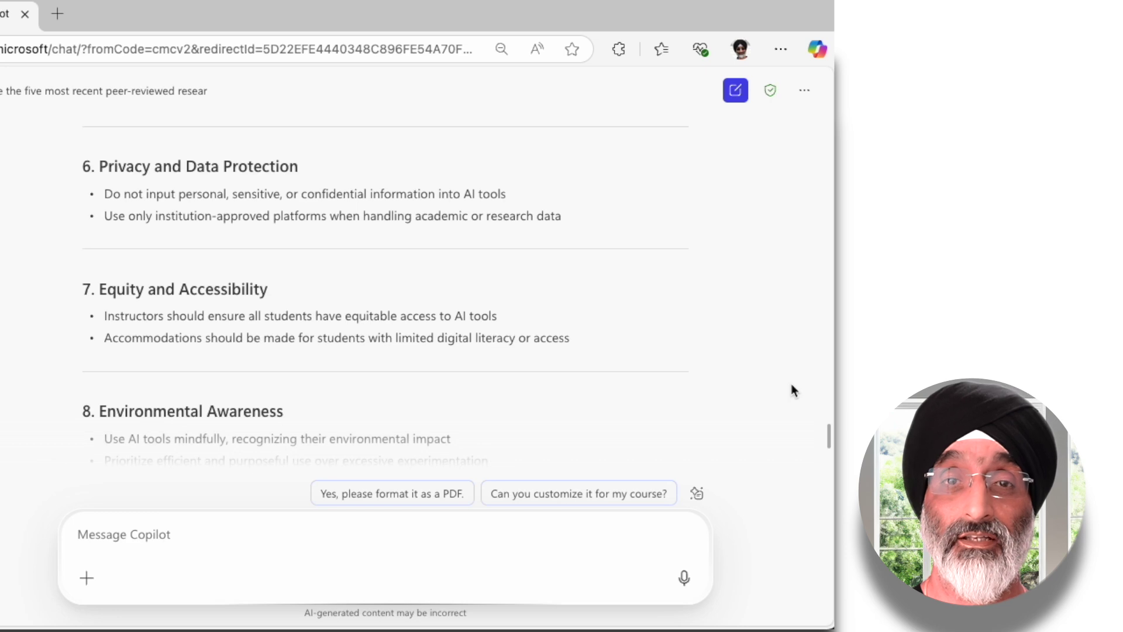
scroll(792, 387, "down", 3)
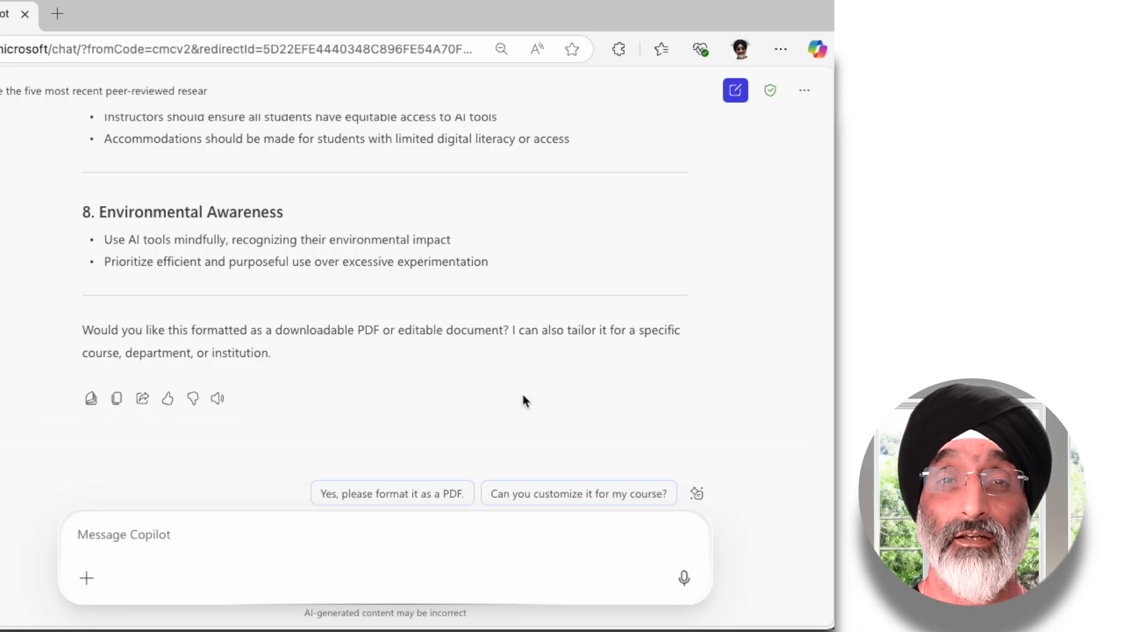
Request the guidelines as a PDF, then download and open AI_Use_Guidelines.pdf
left_click(406, 497)
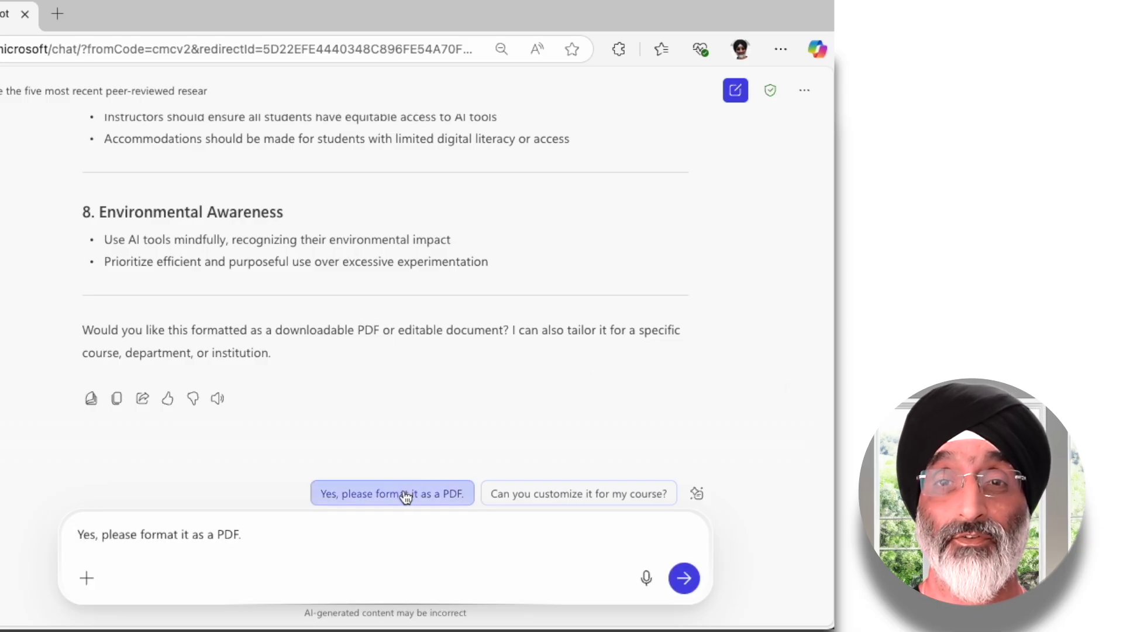
left_click(683, 579)
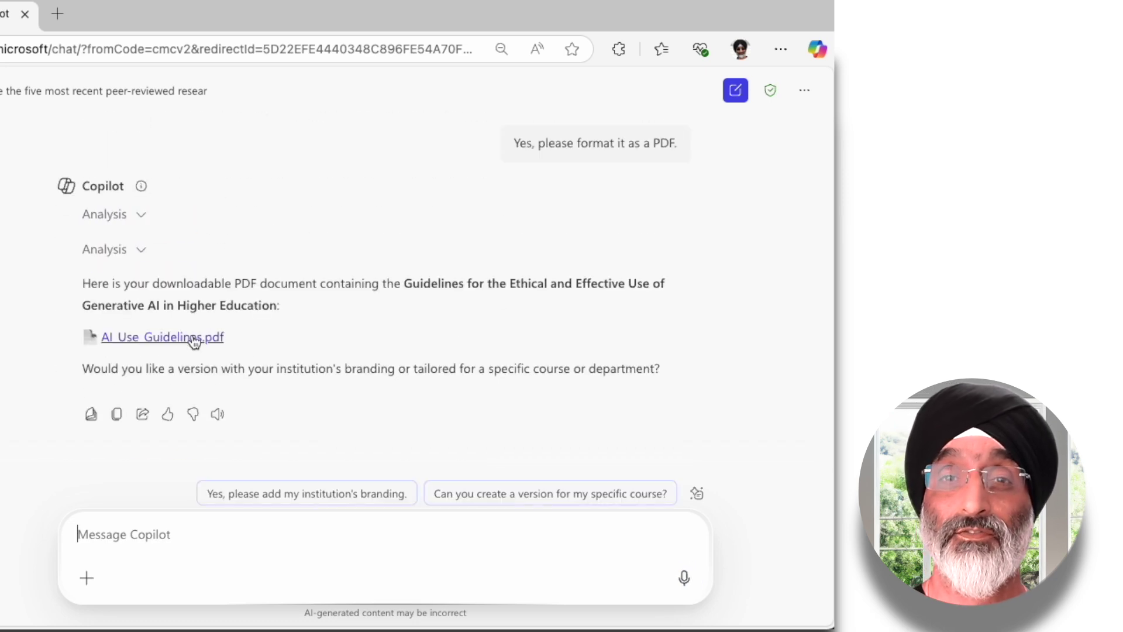
left_click(195, 339)
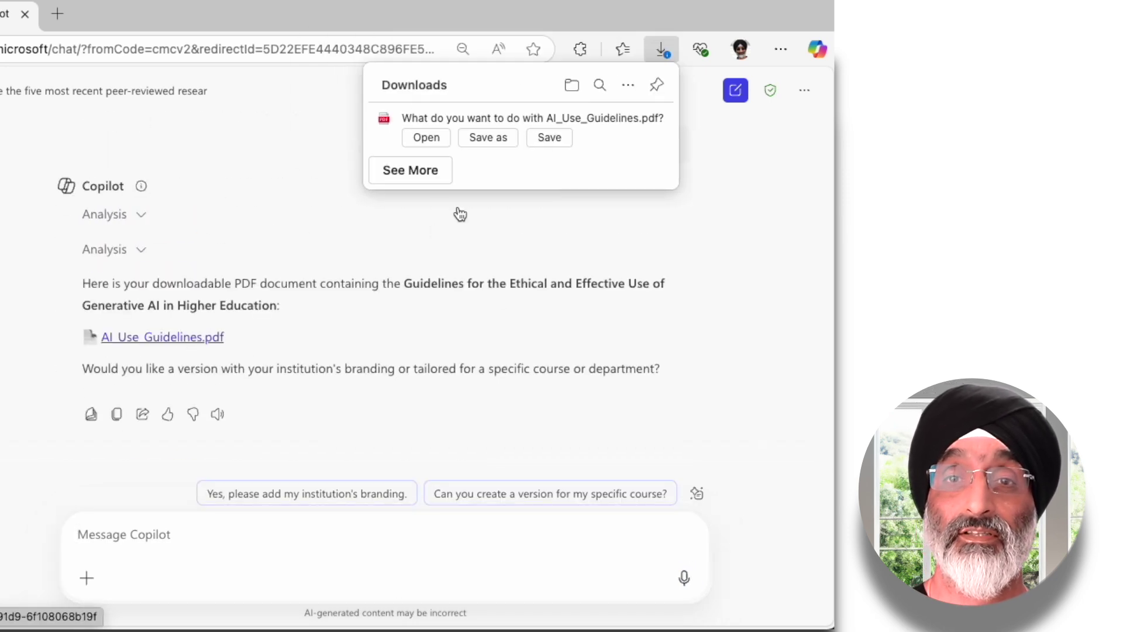
left_click(426, 139)
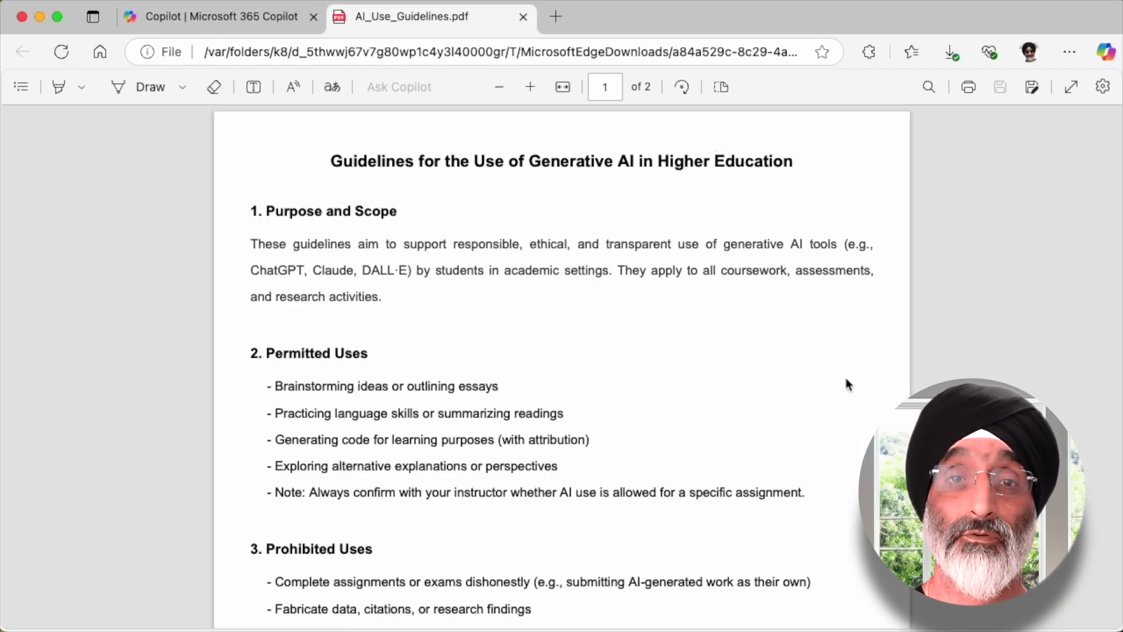
Scroll through AI_Use_Guidelines.pdf to the end of page 2
scroll(849, 384, "down", 10)
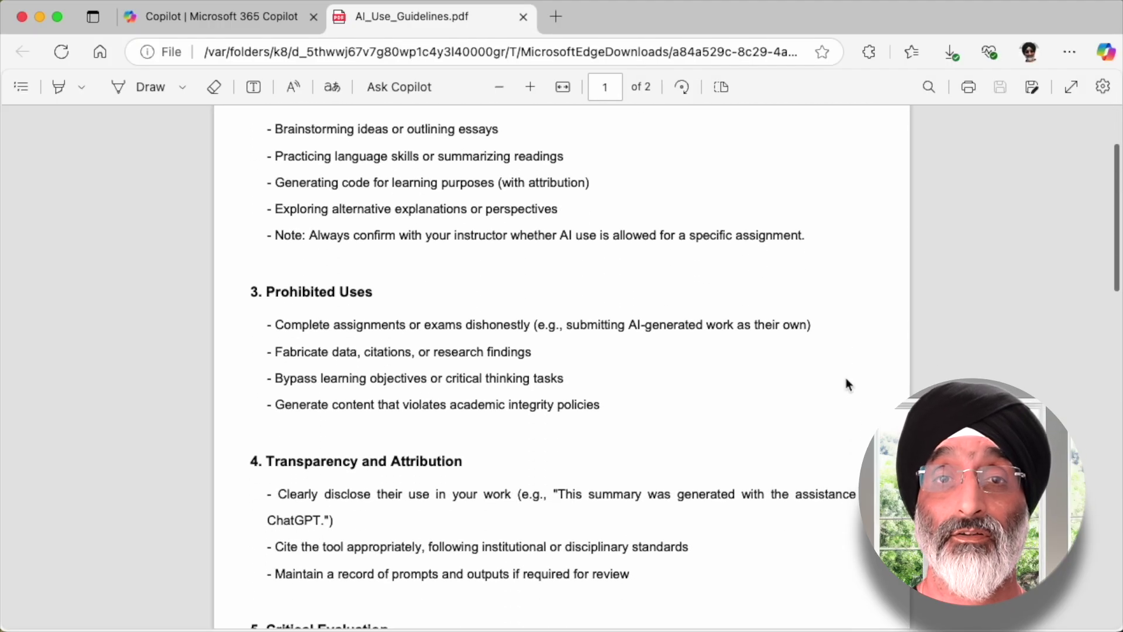
scroll(848, 384, "down", 13)
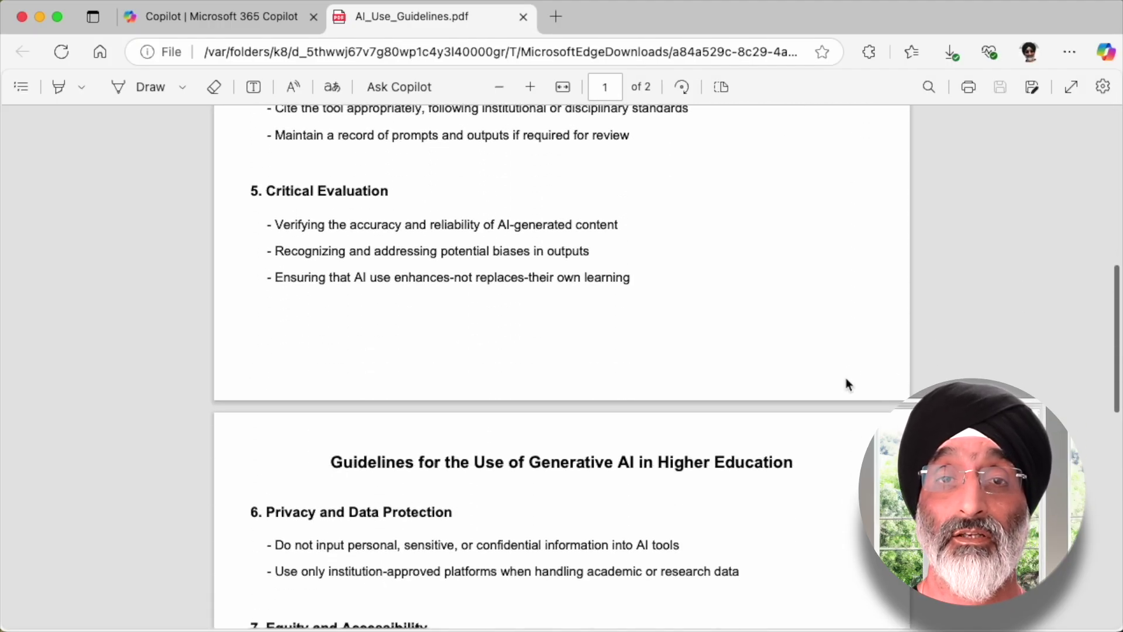
scroll(849, 385, "down", 14)
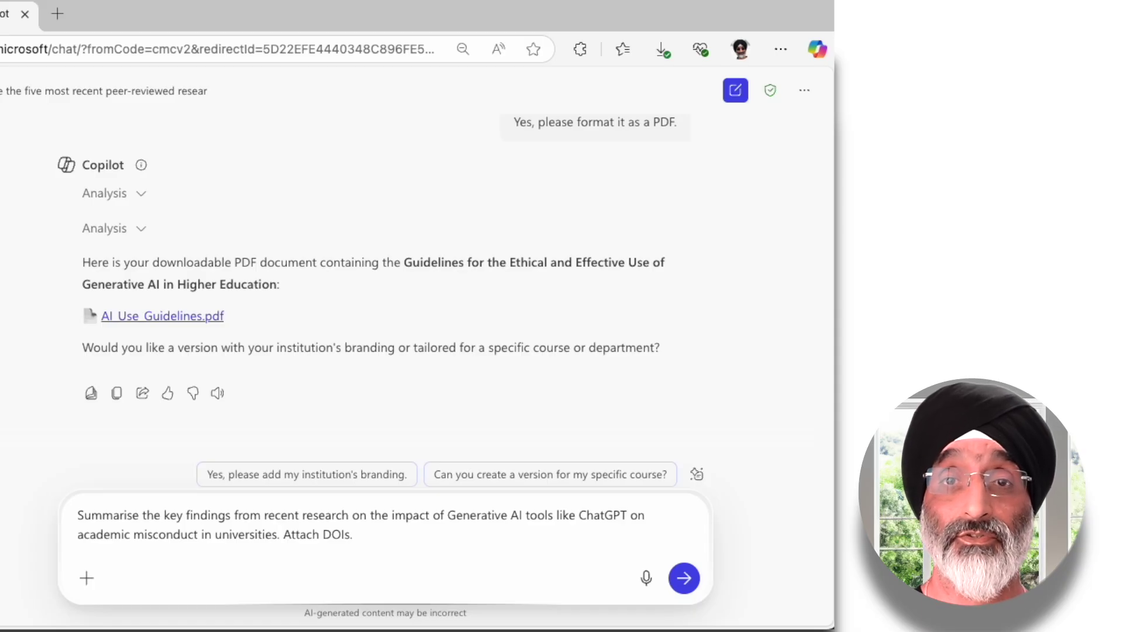
Send the prompt on generative AI and academic misconduct, then scroll the two-study, DOI-cited answer
key("Return")
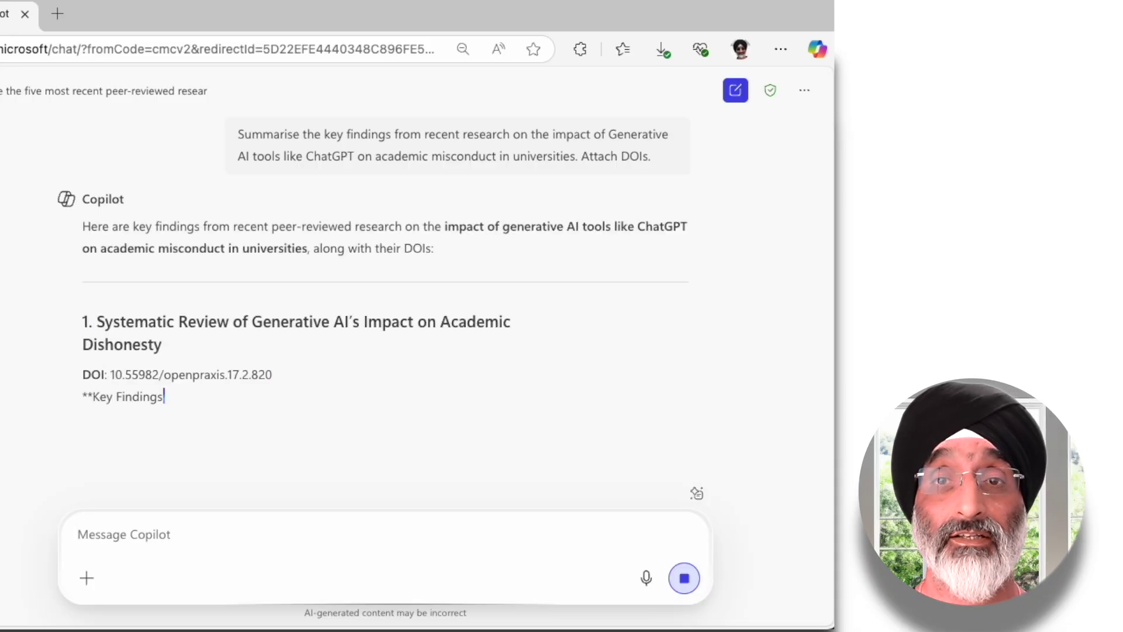
scroll(728, 310, "down", 4)
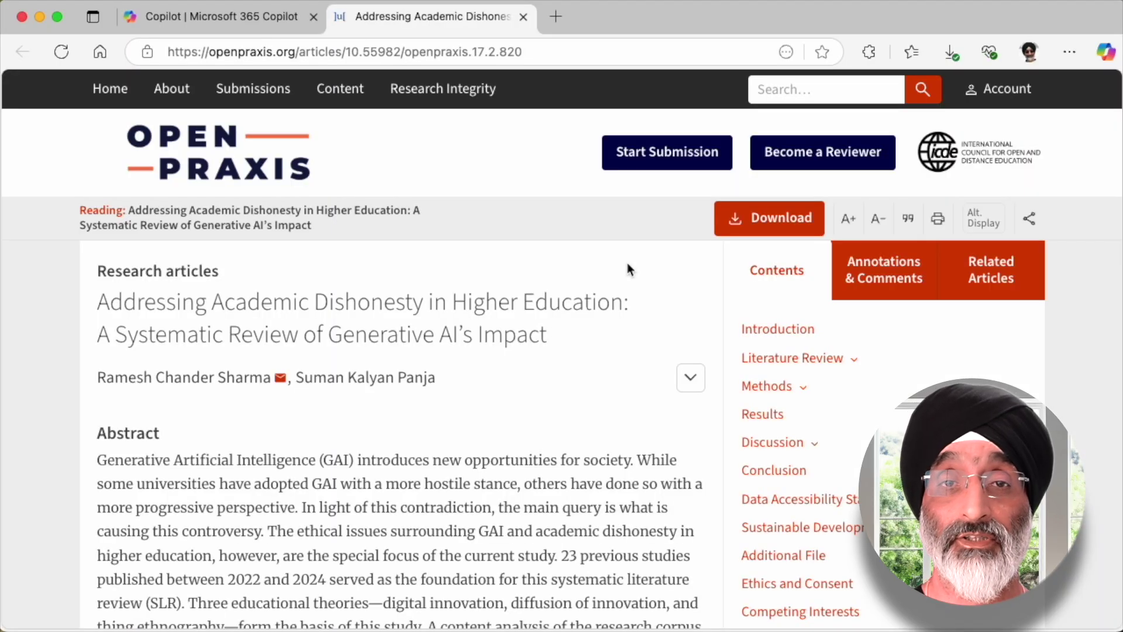
Scroll the Open Praxis academic dishonesty review past the abstract and keywords to the Introduction
scroll(627, 262, "down", 9)
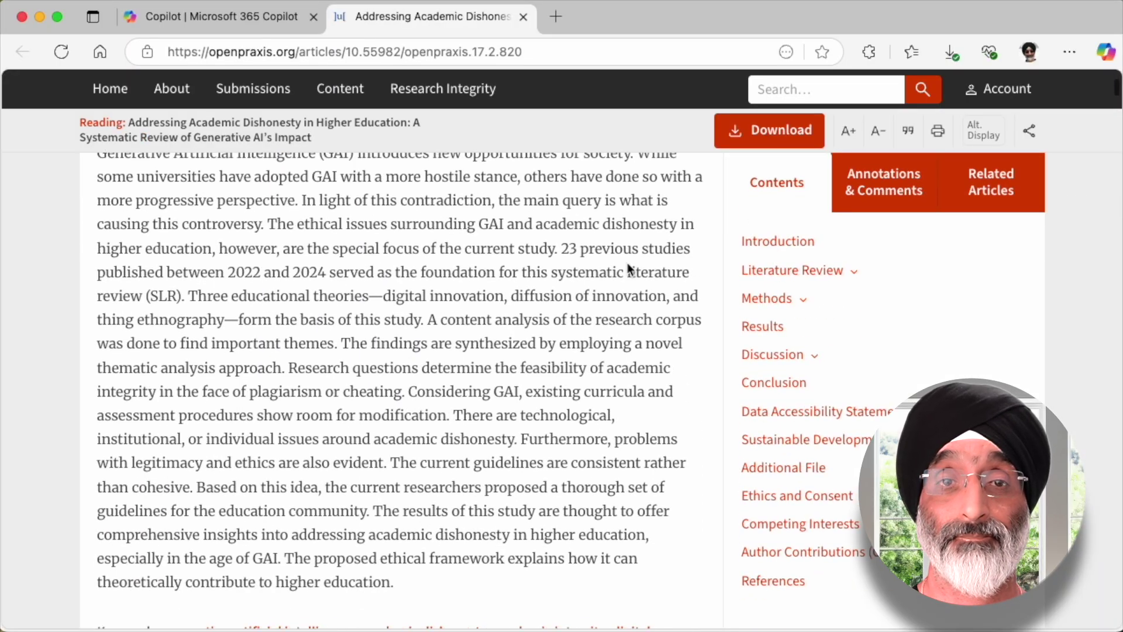
scroll(627, 262, "down", 8)
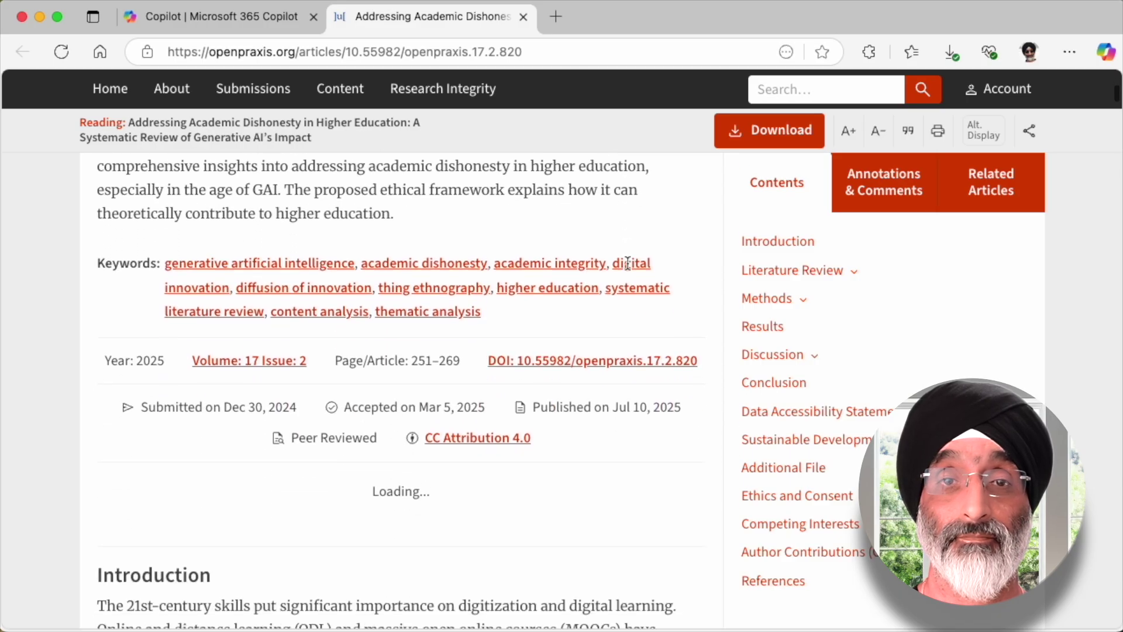
scroll(627, 266, "down", 7)
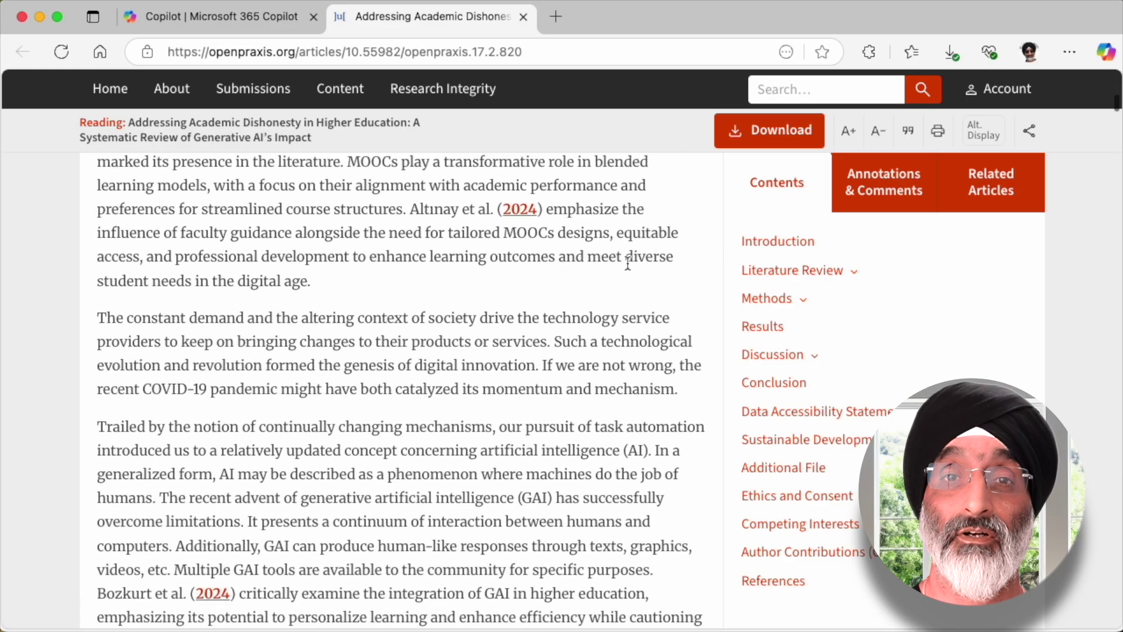
Close the article, then ask Copilot for best practices for institutions and preview citation 3
left_click(524, 17)
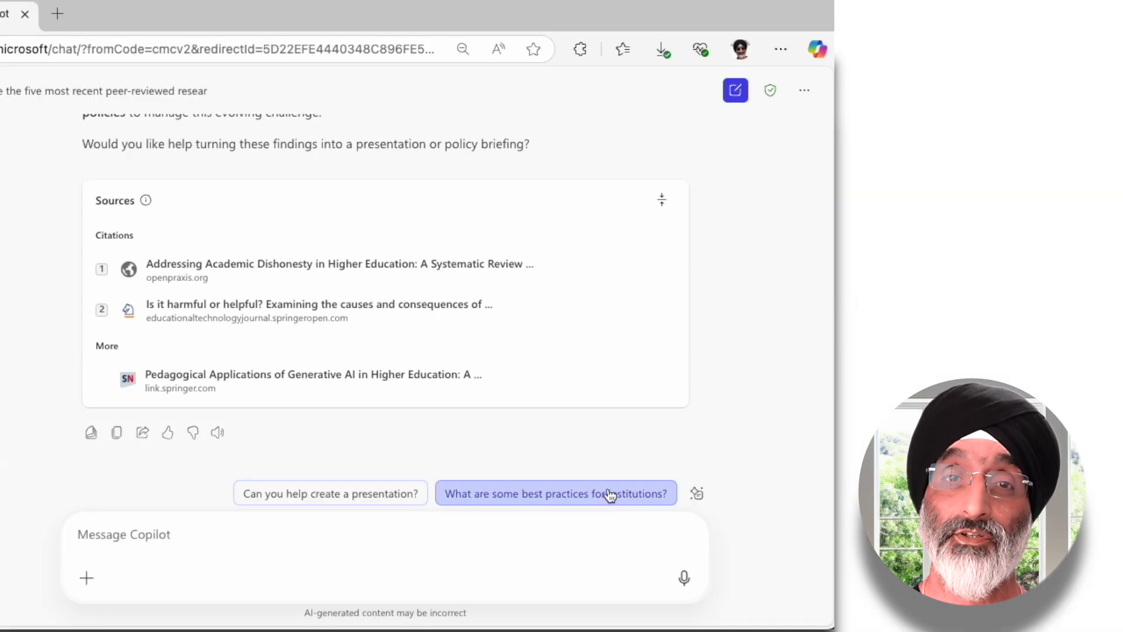
left_click(610, 498)
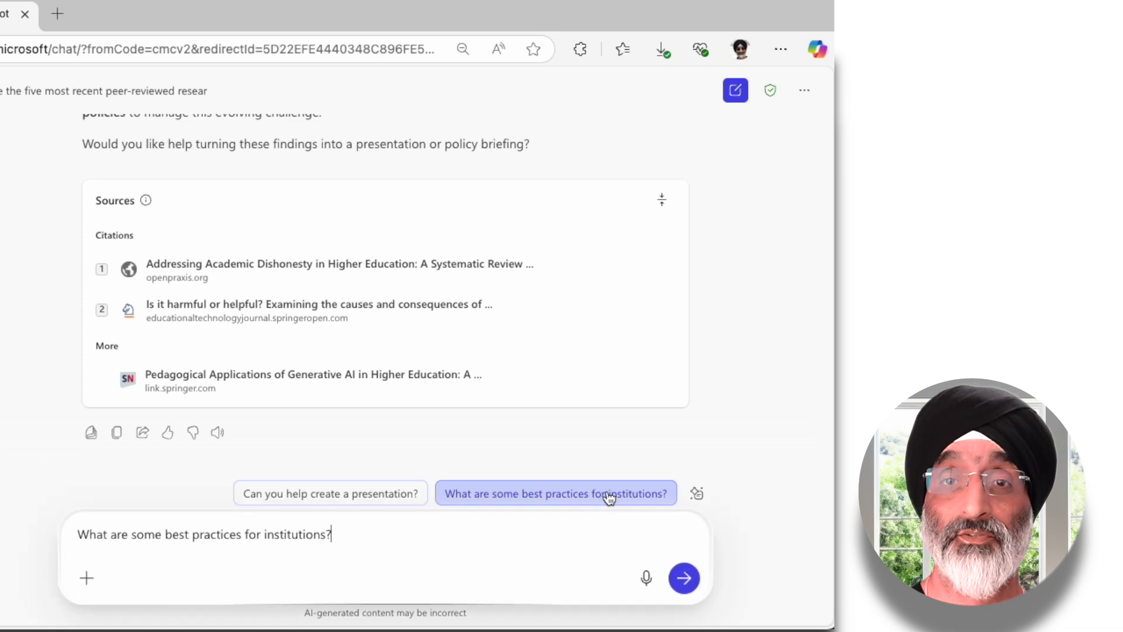
left_click(684, 579)
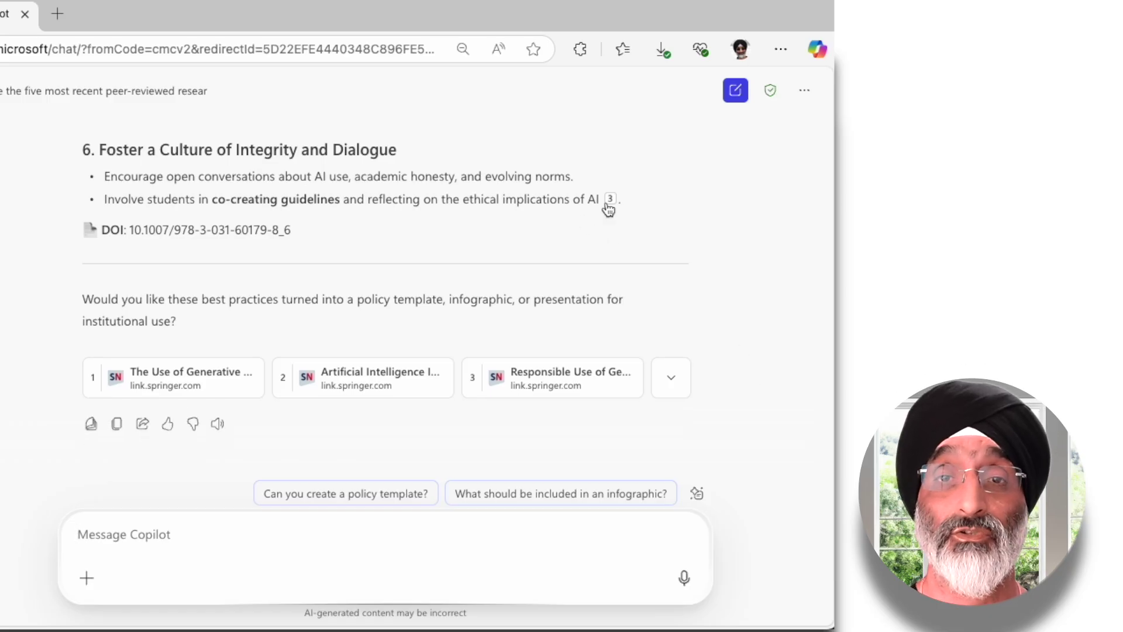
mouse_move(610, 206)
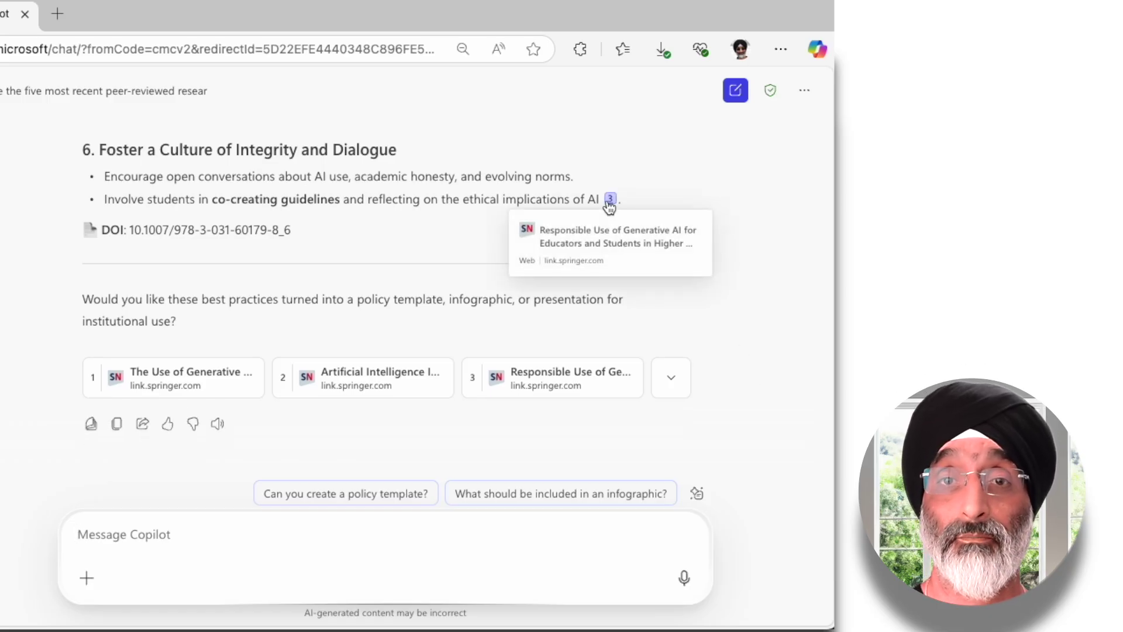
Open citation 3's Springer chapter on responsible generative AI use and read its abstract and notes
left_click(610, 200)
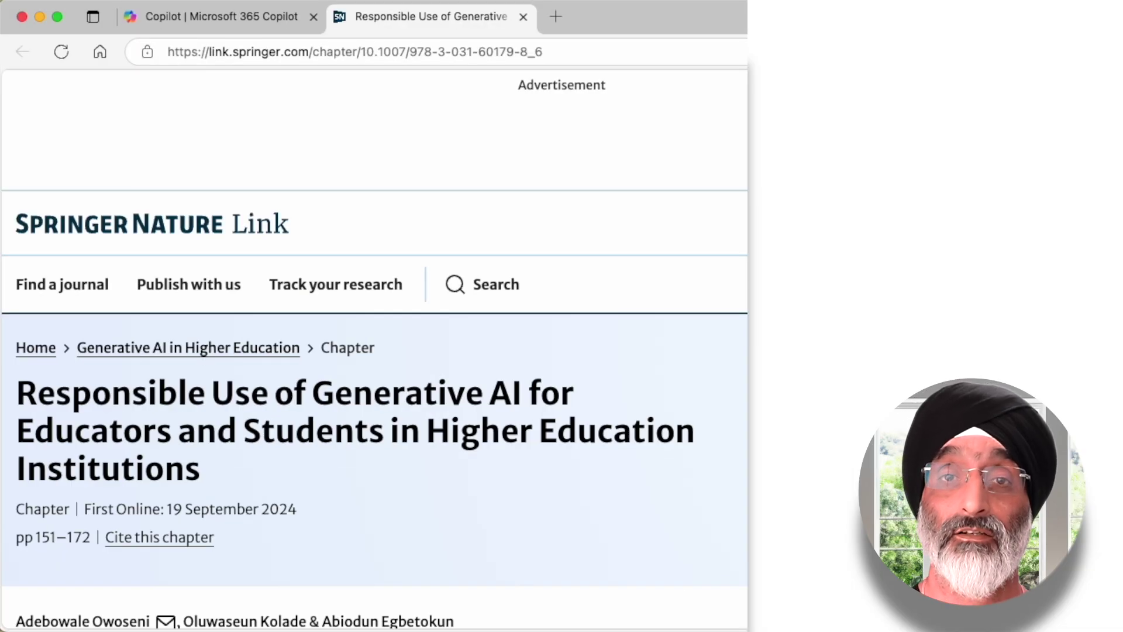
scroll(733, 371, "down", 8)
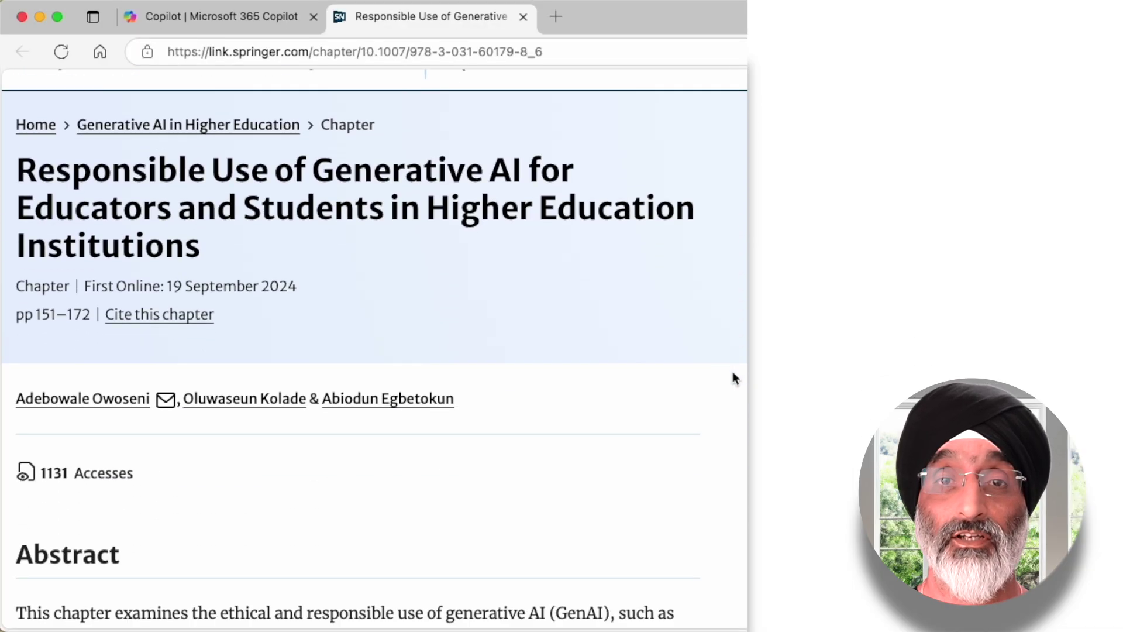
scroll(733, 374, "down", 5)
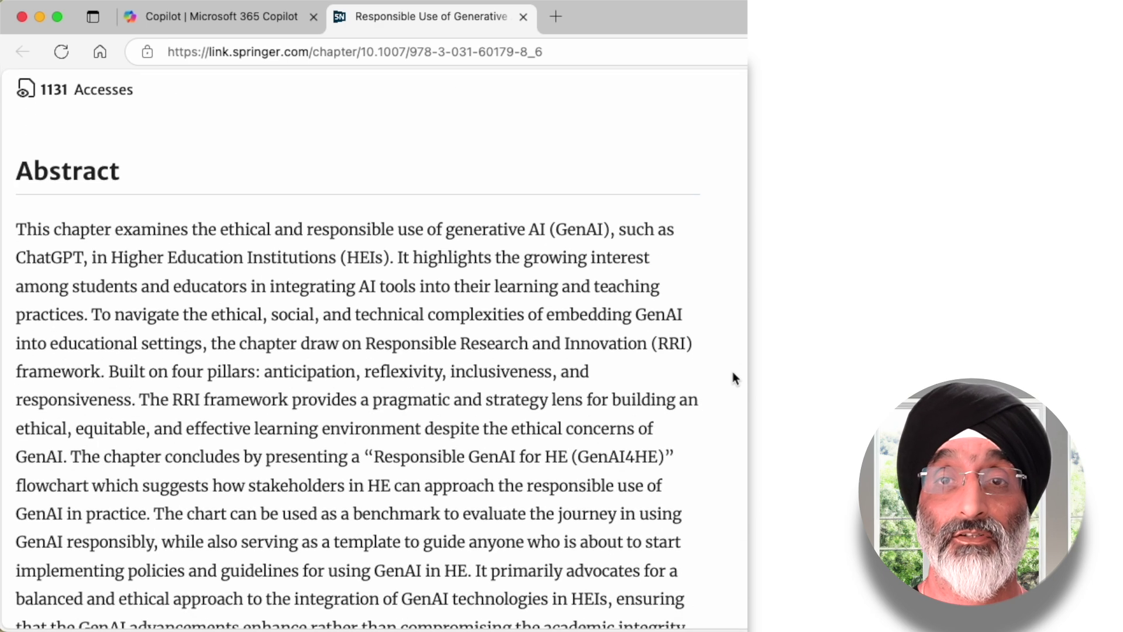
scroll(733, 375, "down", 9)
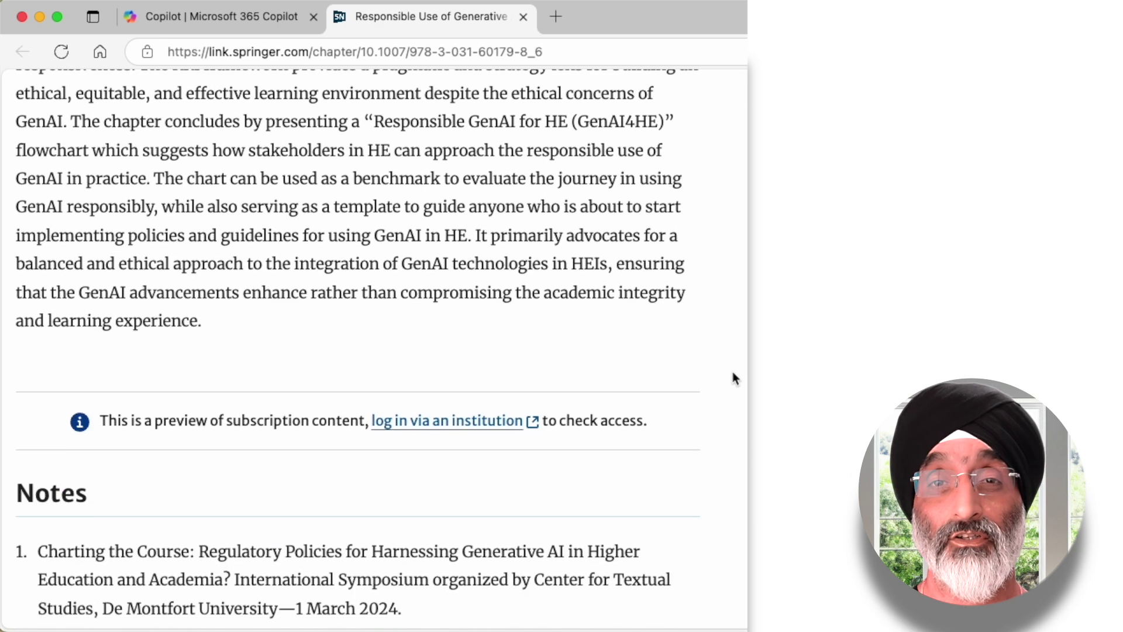
scroll(733, 374, "down", 4)
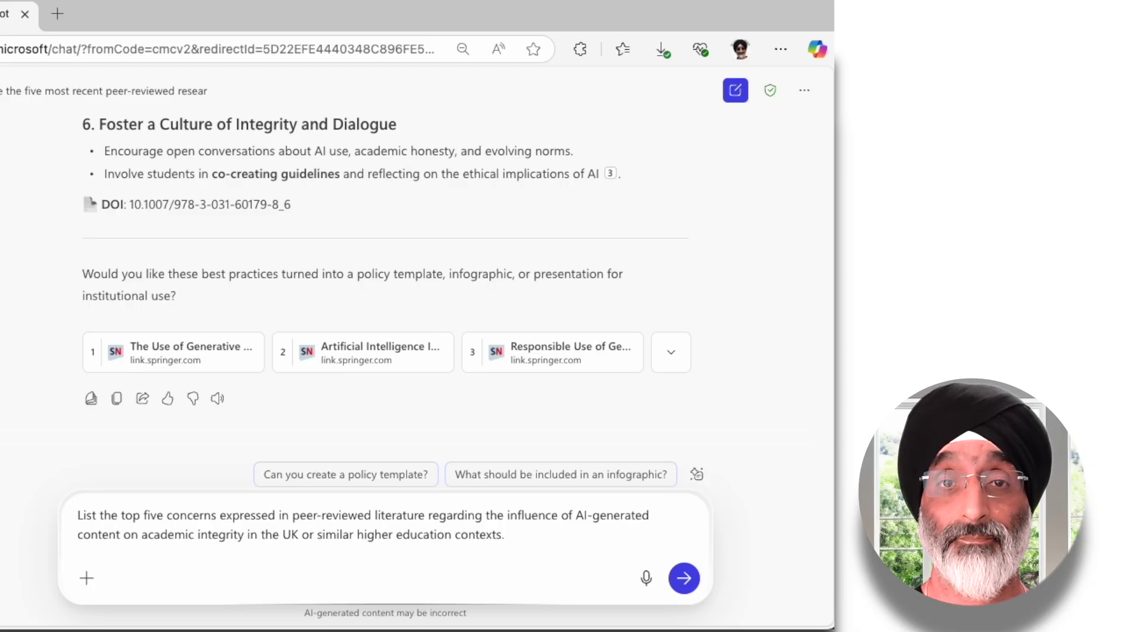
Send the top-five integrity concerns question and read through the reply to '5. Ethical and Cultural Tensions'
key("Return")
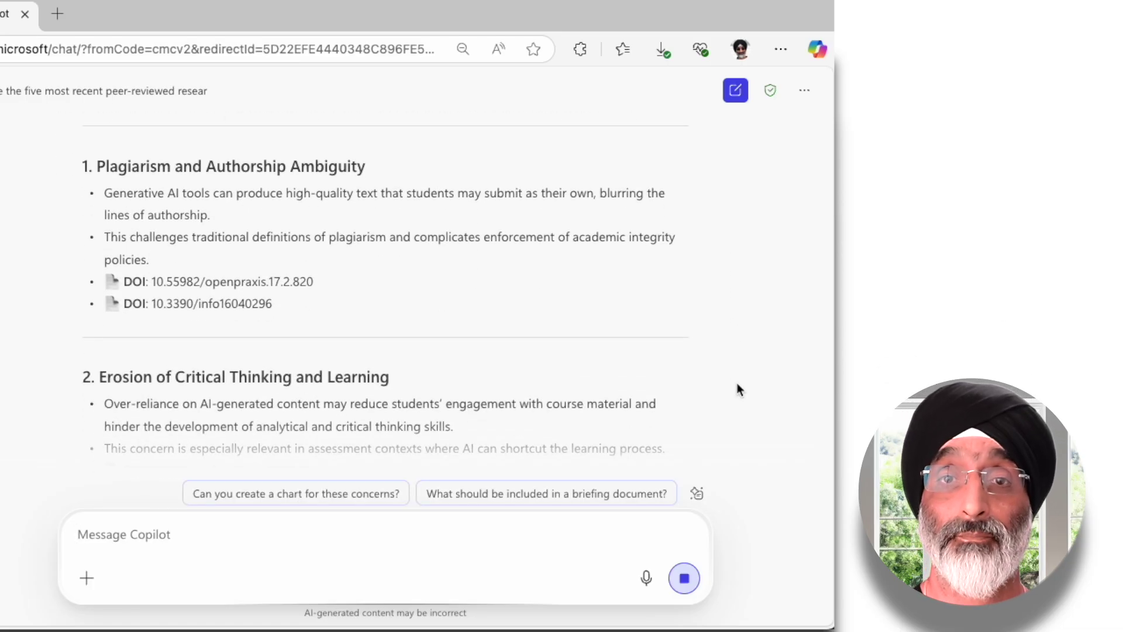
scroll(736, 382, "down", 4)
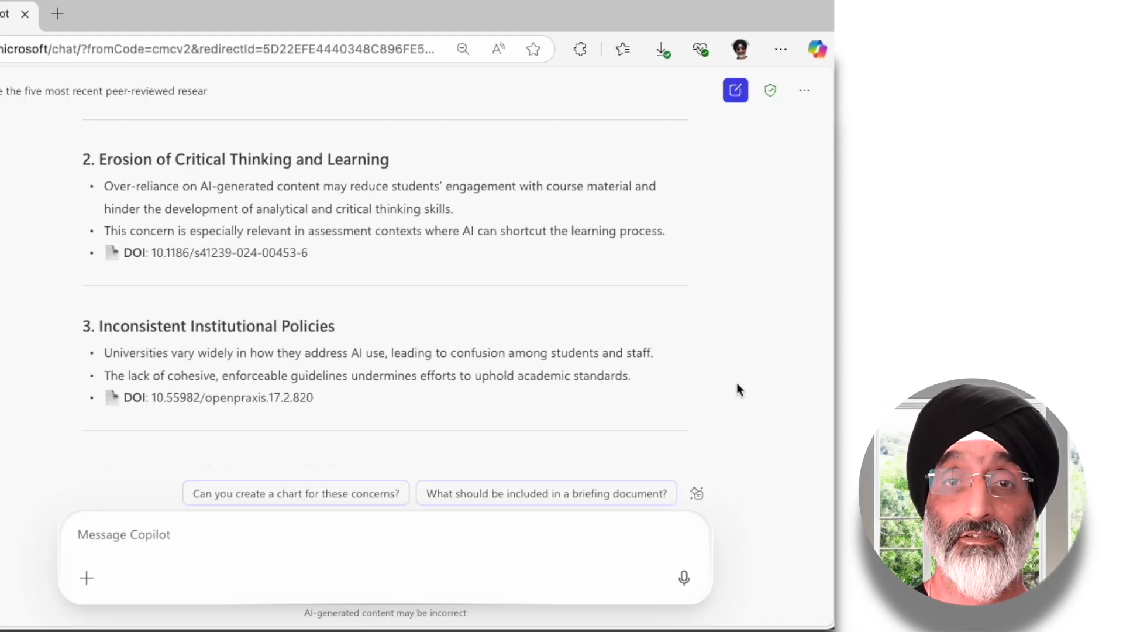
scroll(736, 386, "down", 3)
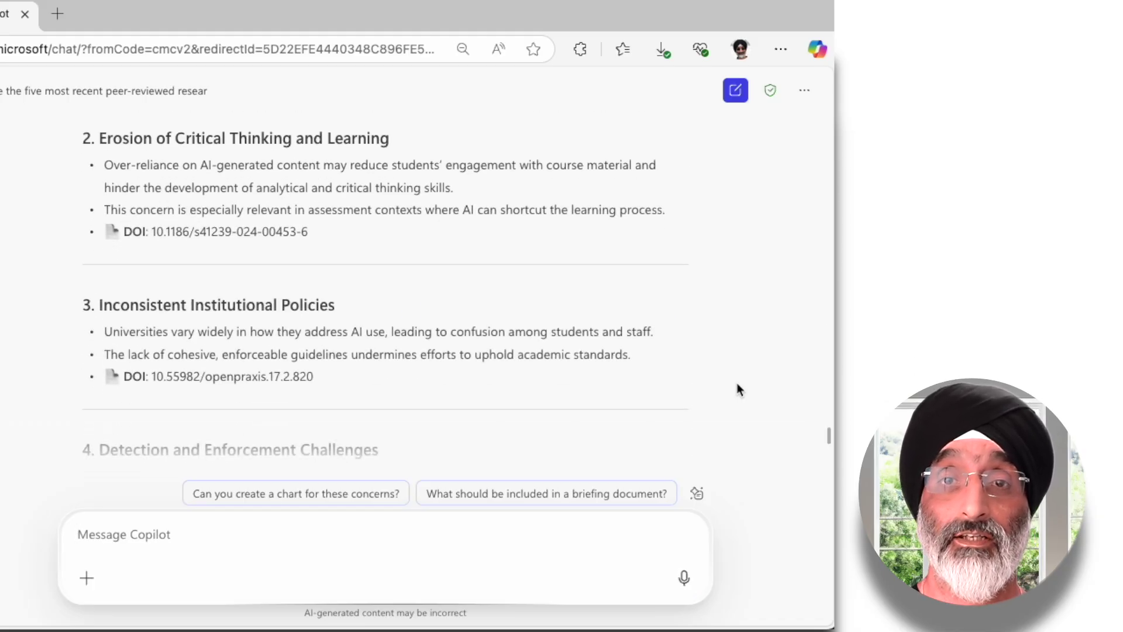
scroll(737, 388, "down", 4)
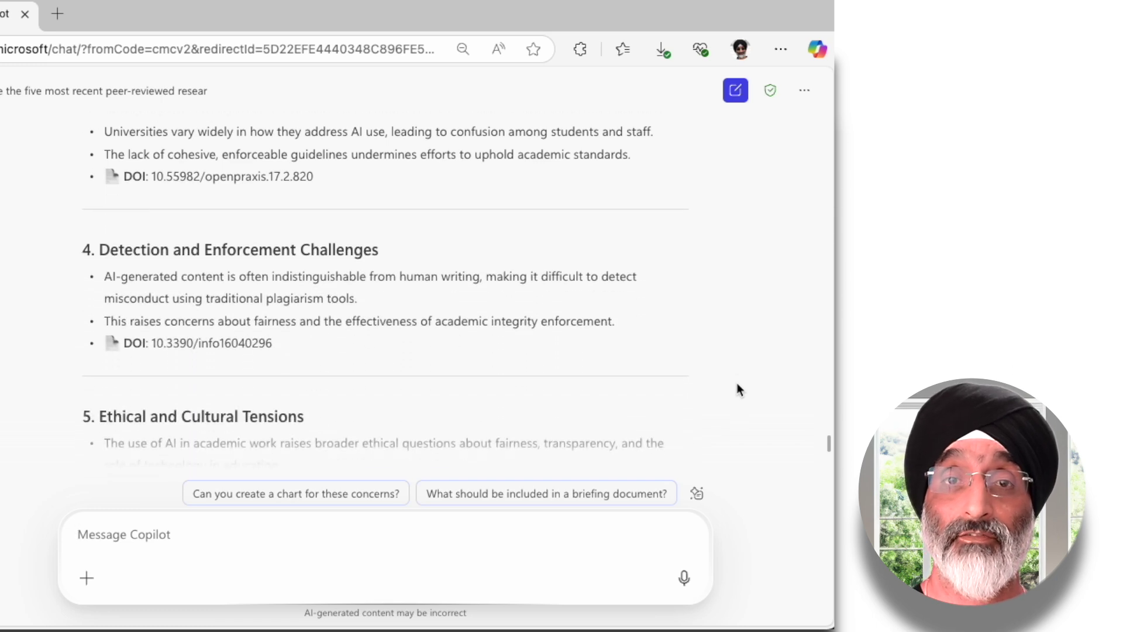
scroll(737, 389, "down", 1)
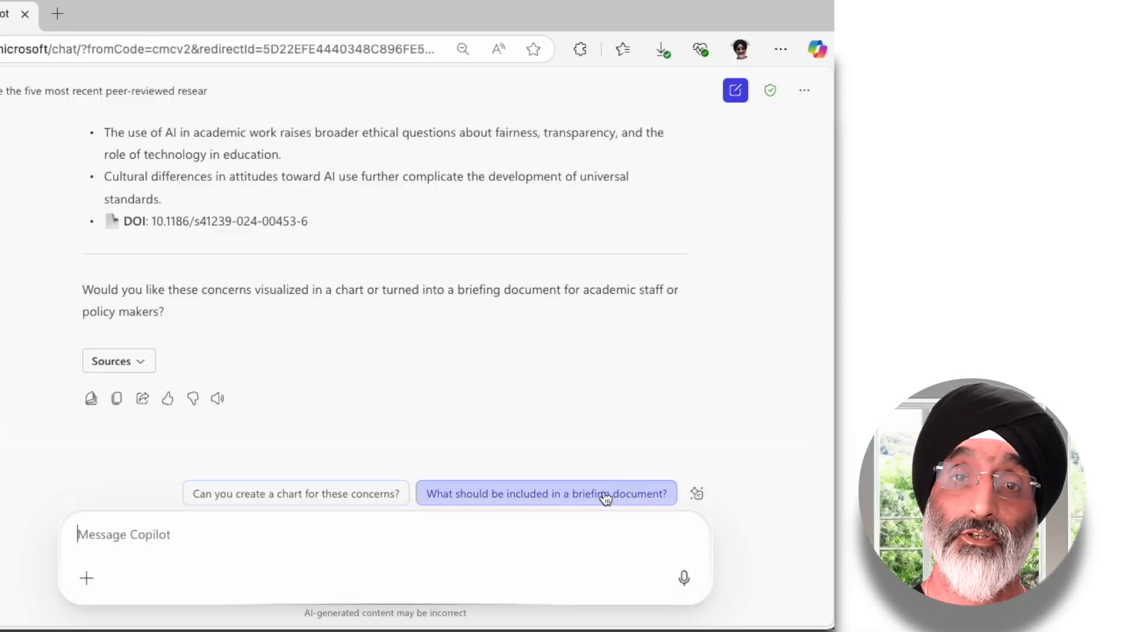
Send the 'What should be included in a briefing document?' suggestion
left_click(611, 493)
left_click(685, 578)
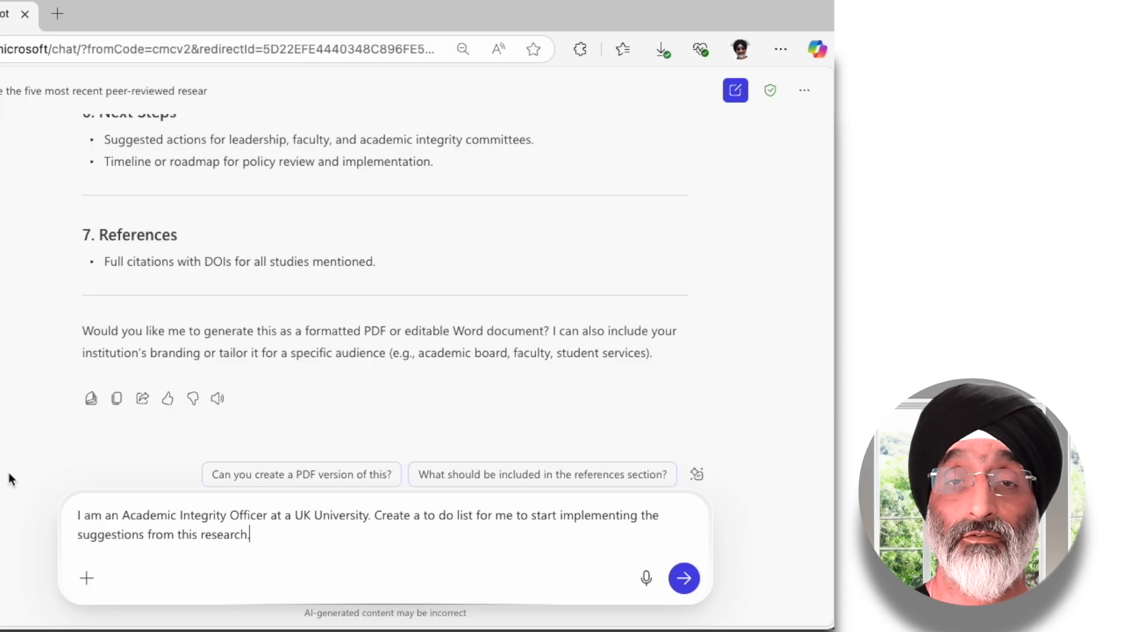
Send the to-do list request and review the eight-section checklist ending with 'Communication and Resources'
left_click(696, 579)
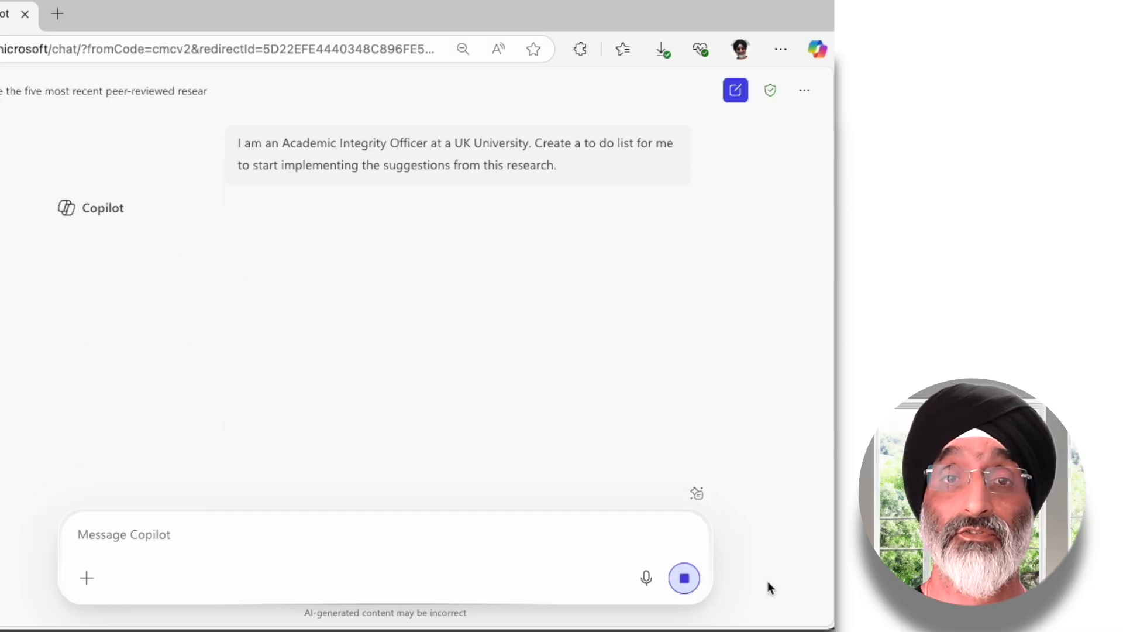
scroll(685, 389, "down", 3)
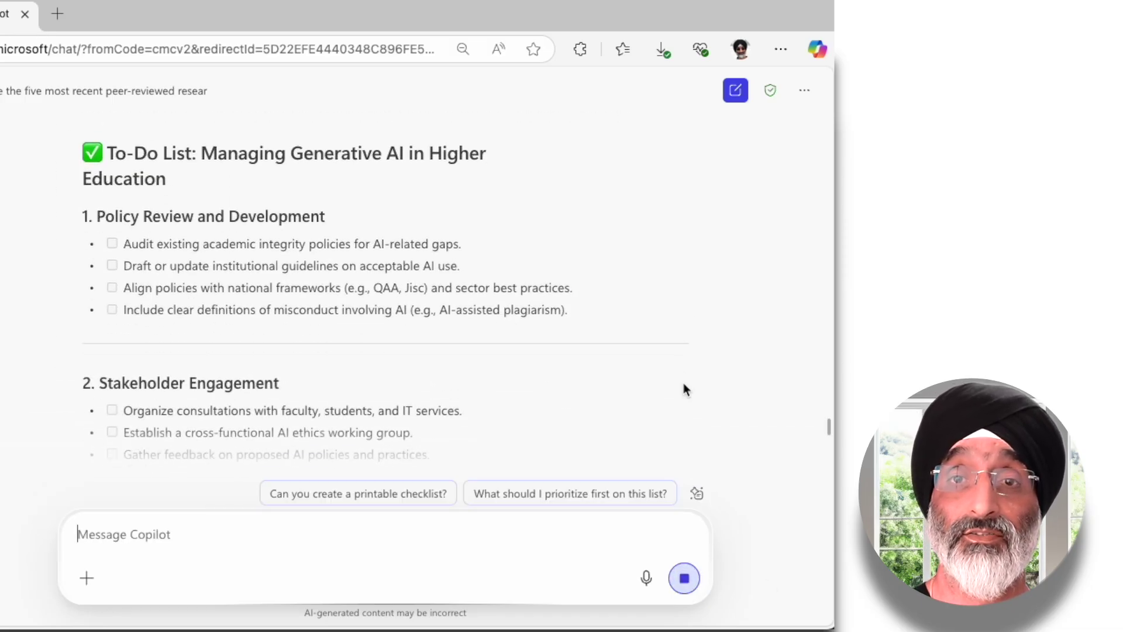
scroll(684, 389, "down", 6)
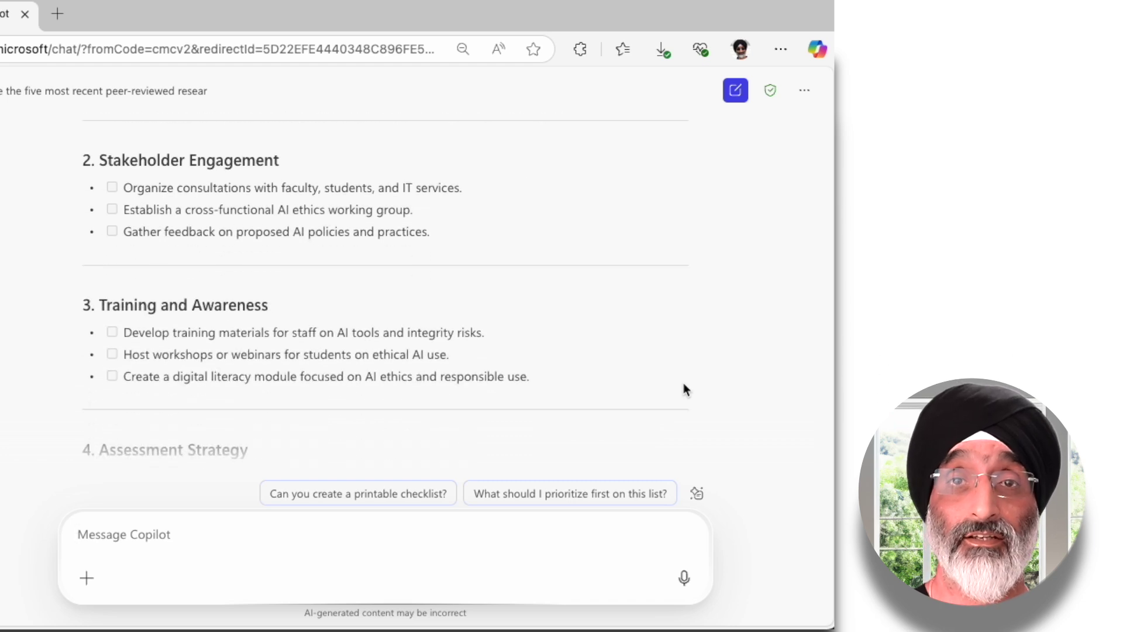
scroll(685, 389, "down", 5)
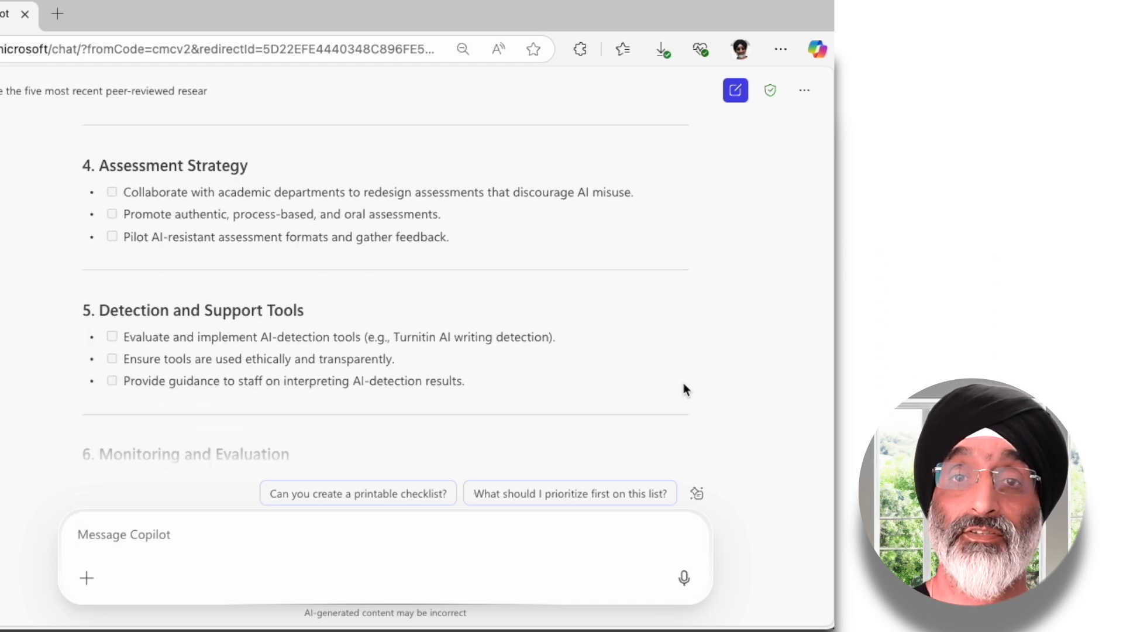
scroll(686, 390, "down", 7)
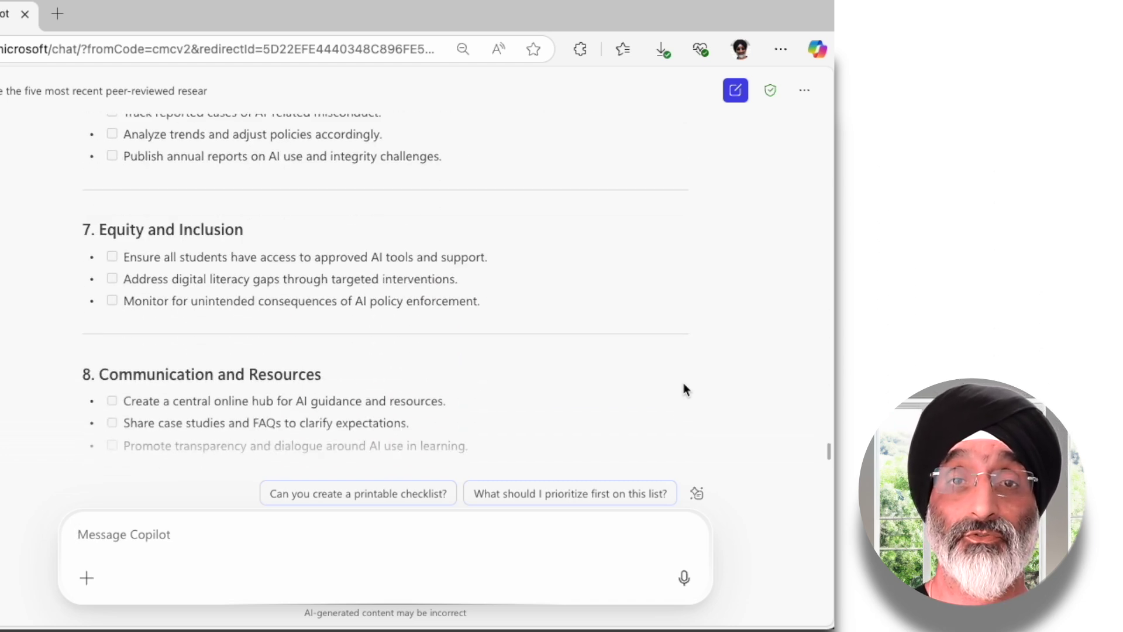
scroll(686, 390, "up", 7)
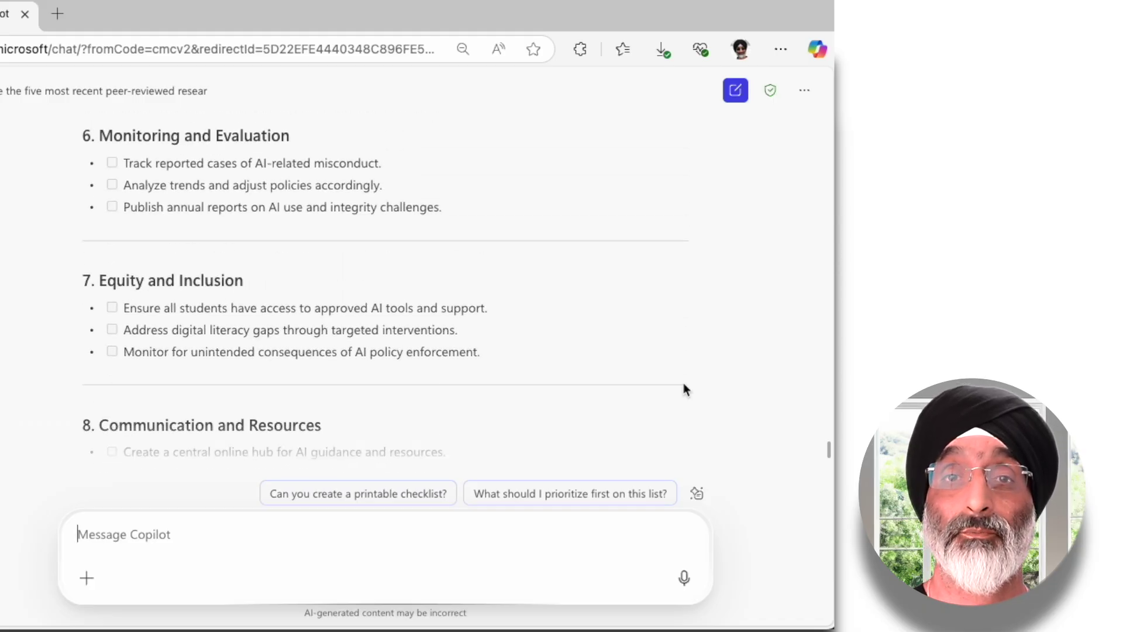
scroll(686, 389, "up", 5)
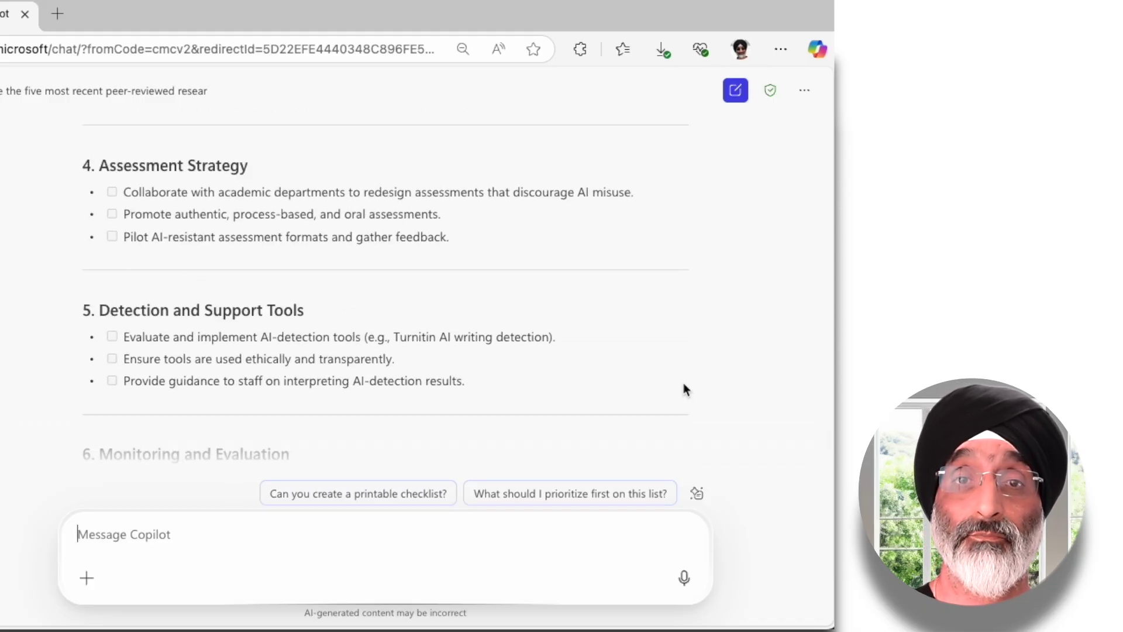
scroll(685, 389, "up", 2)
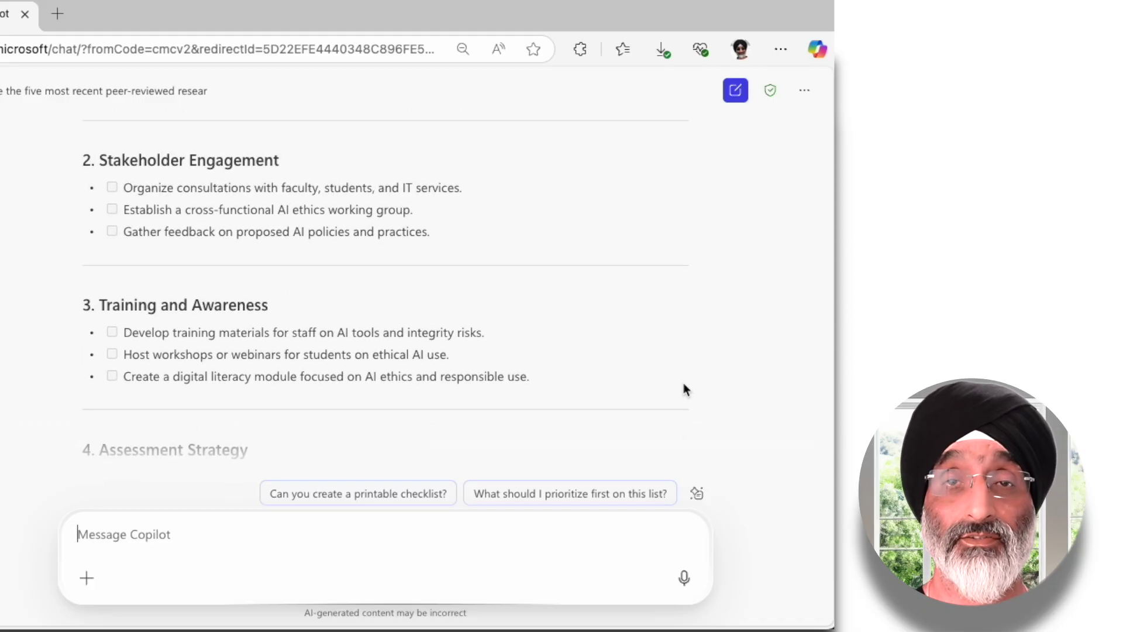
scroll(686, 390, "up", 3)
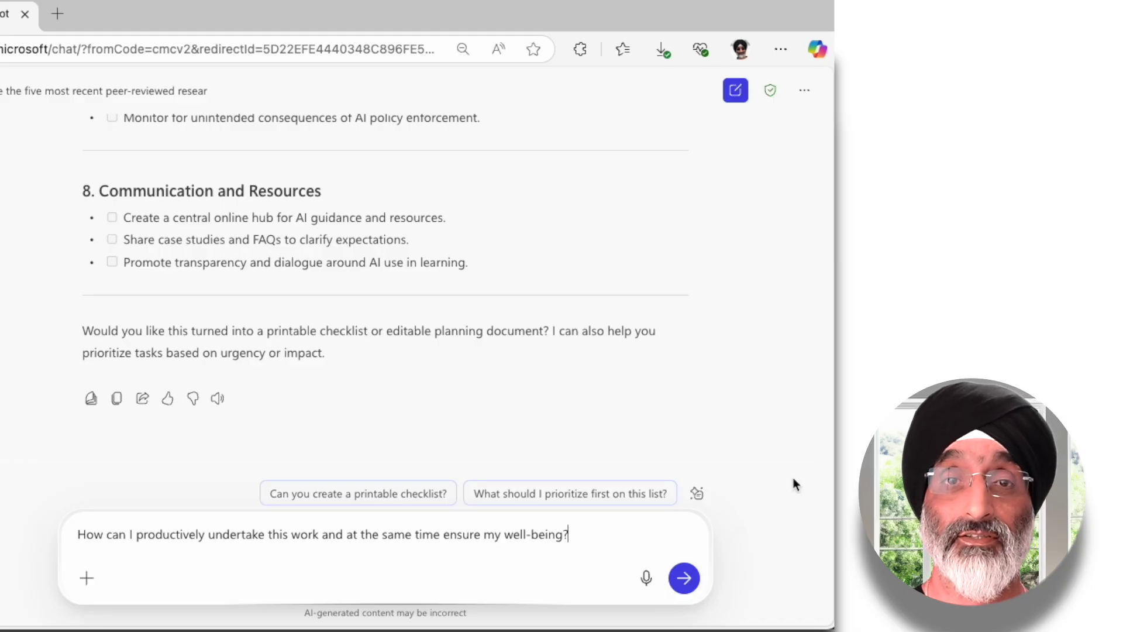
Send the well-being question and review the six-part plan and bonus practices ending with gratitude notes
left_click(685, 579)
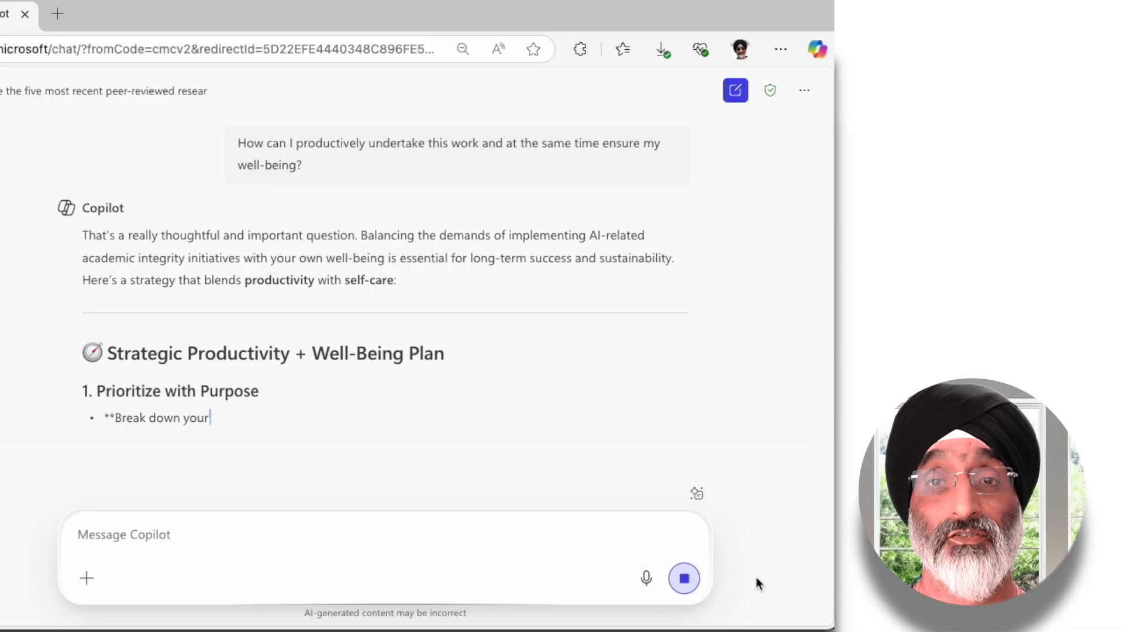
scroll(770, 385, "down", 8)
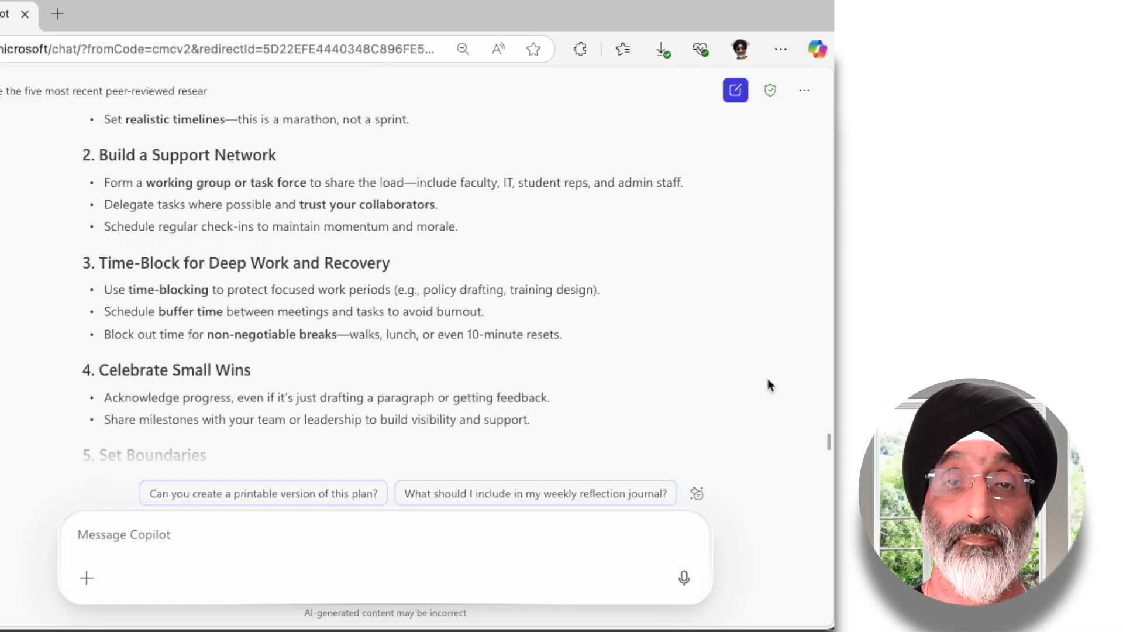
scroll(770, 385, "down", 2)
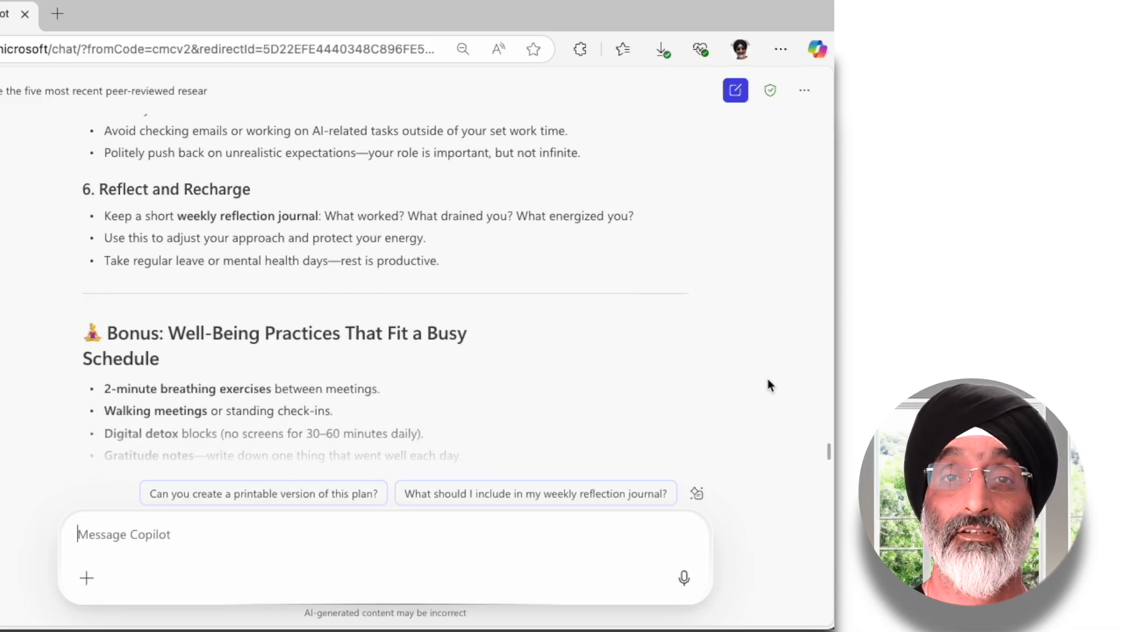
scroll(770, 385, "up", 2)
scroll(770, 385, "up", 4)
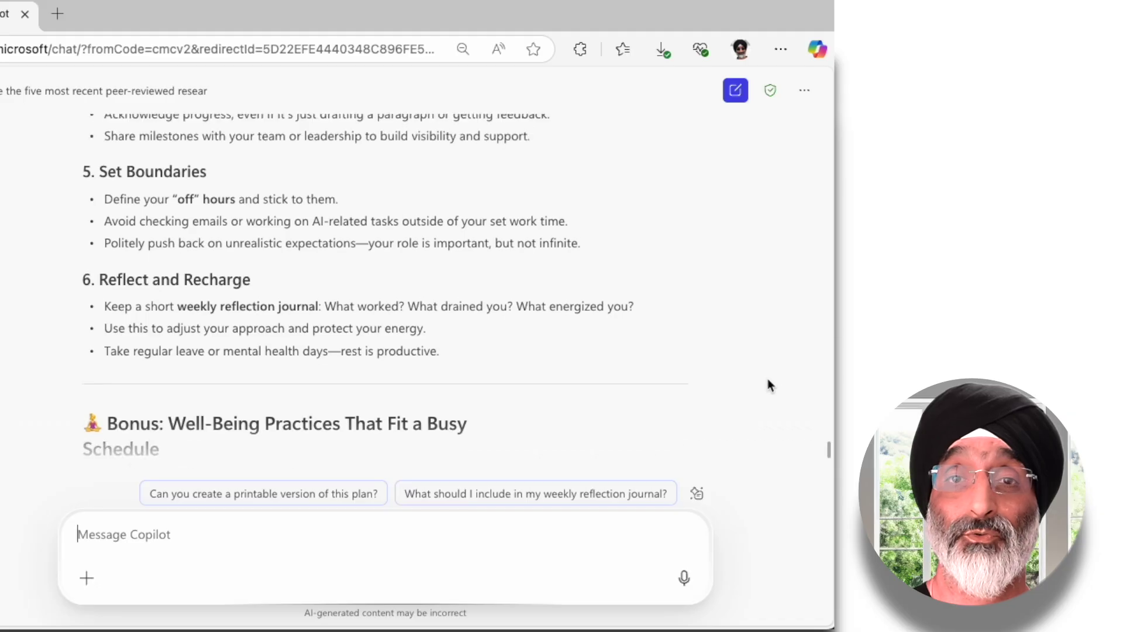
scroll(770, 385, "up", 4)
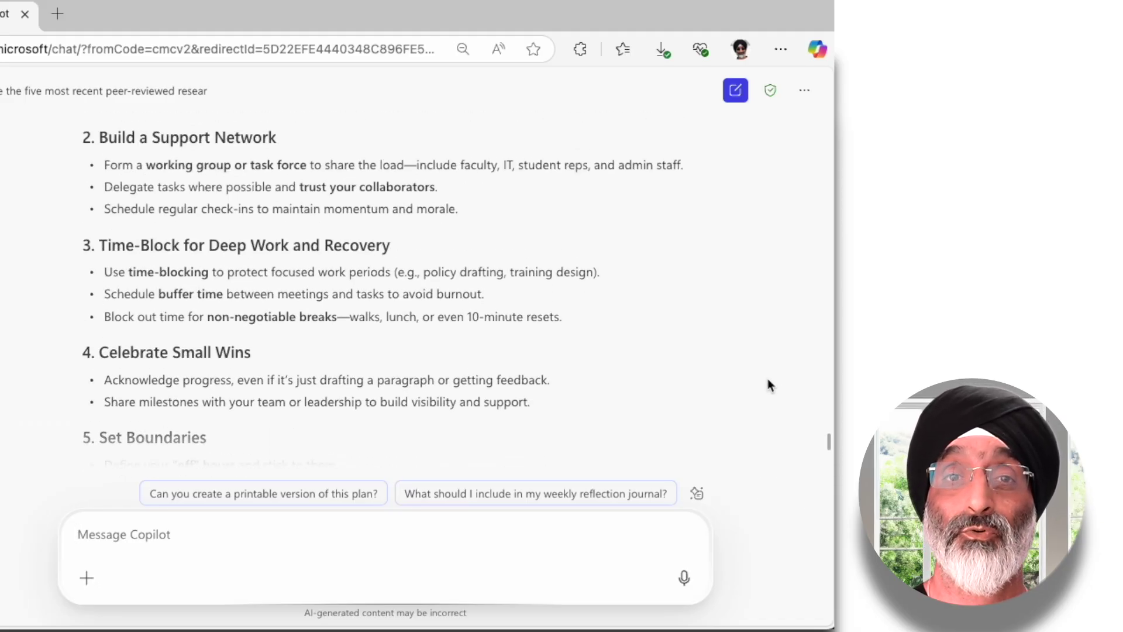
scroll(770, 385, "up", 2)
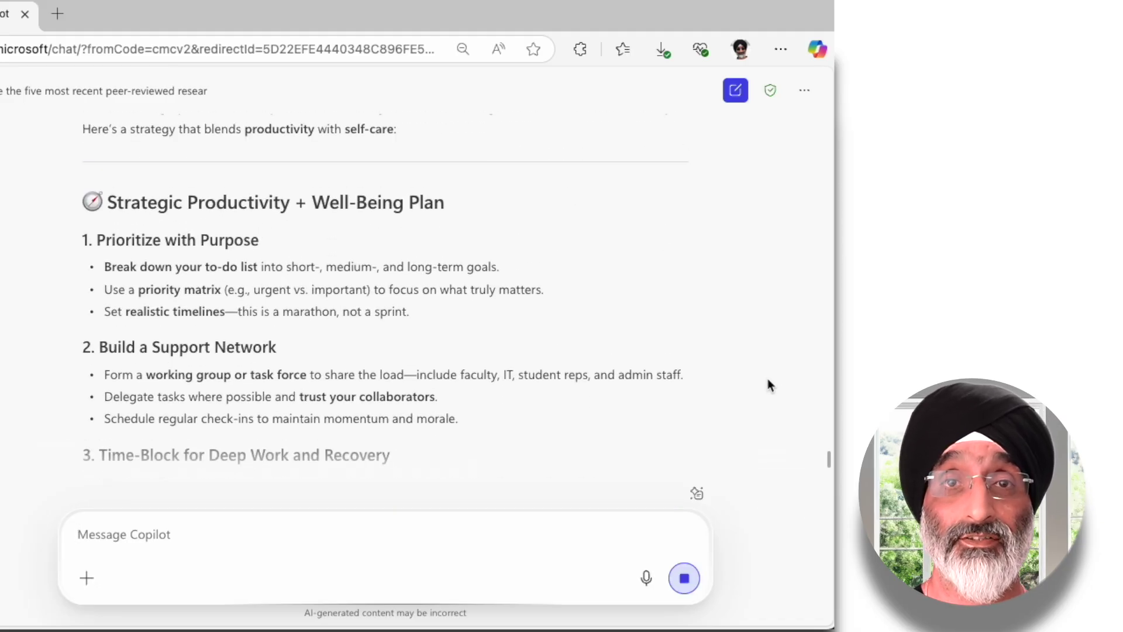
scroll(770, 385, "down", 7)
scroll(770, 385, "down", 3)
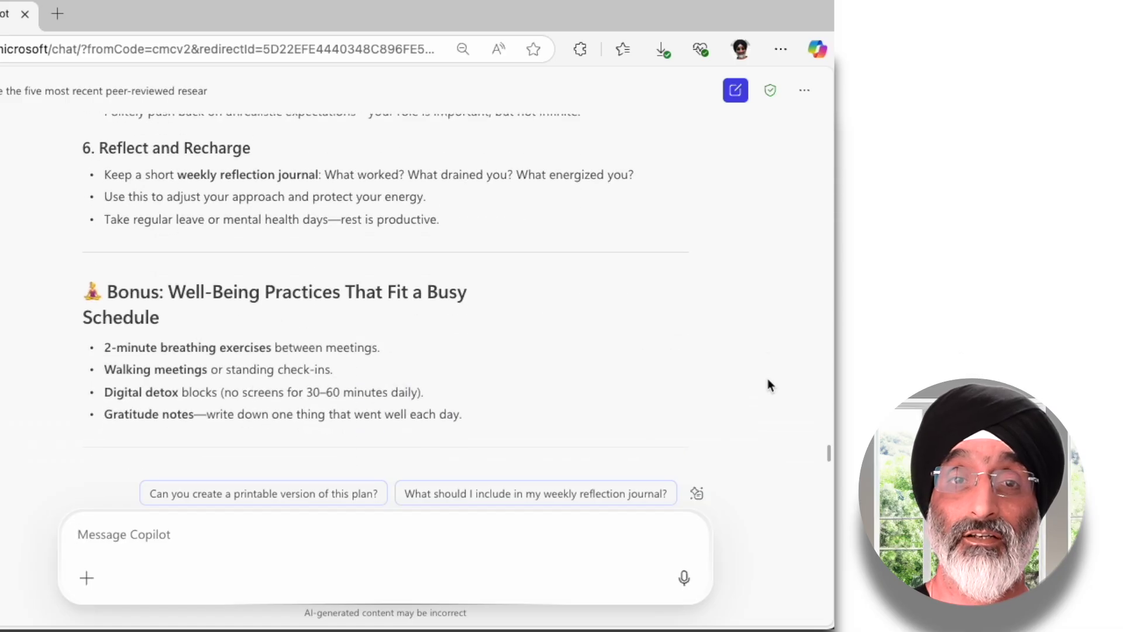